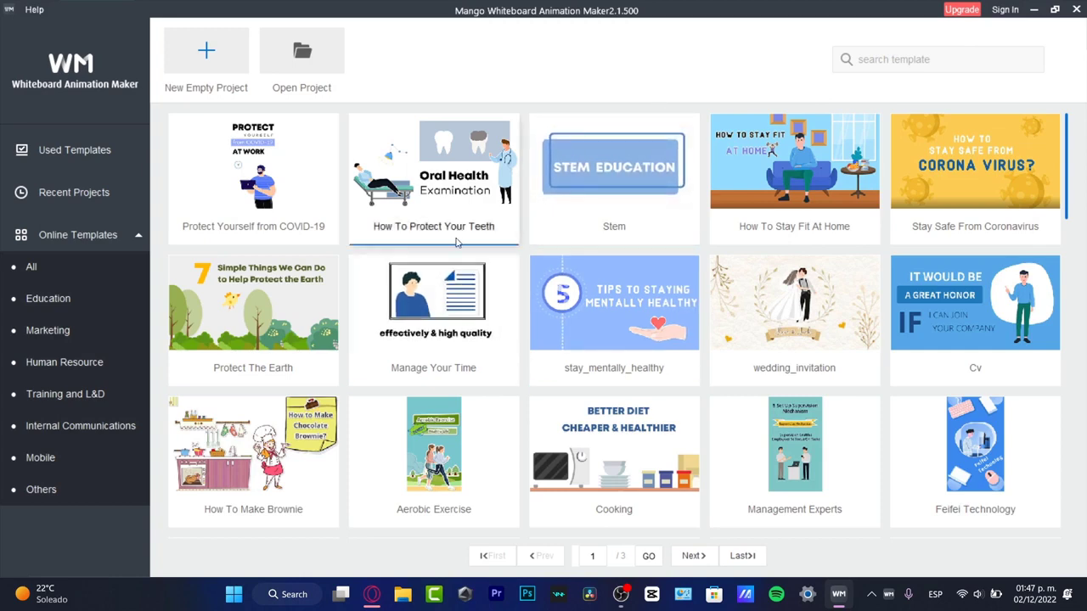
Switch to the Opera browser and review the Whiteboard Animation Video Maker page's PRO price and the installer in the downloads list
click(372, 596)
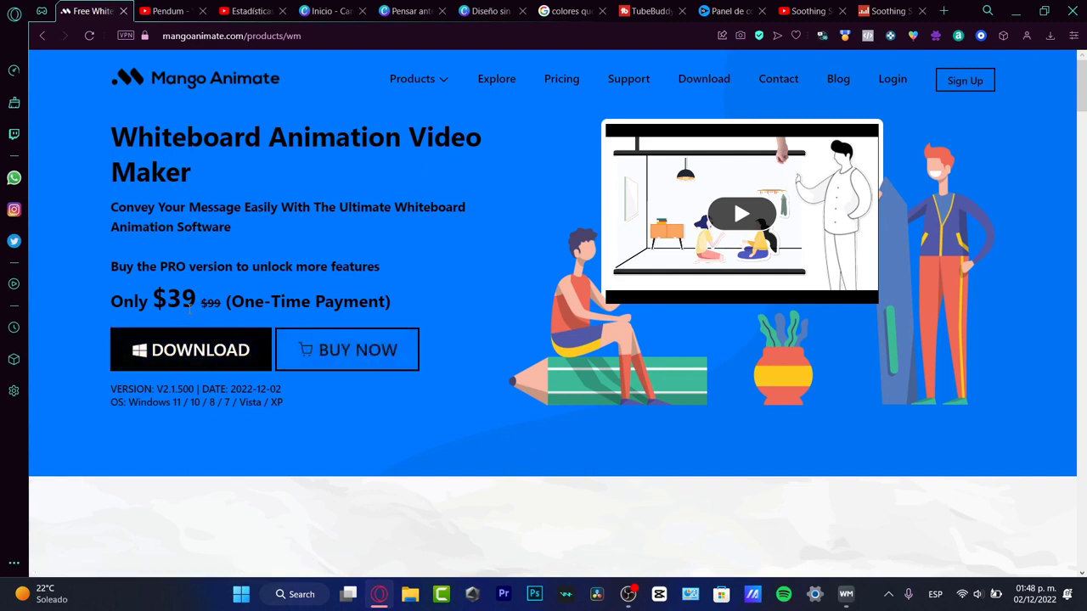
drag(199, 309, 224, 307)
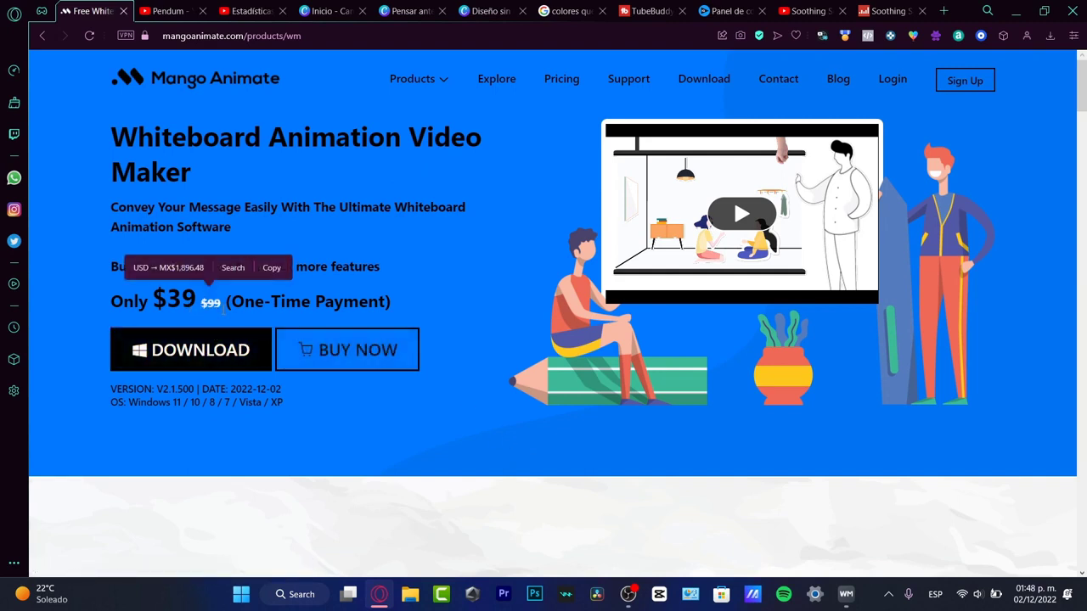
click(196, 274)
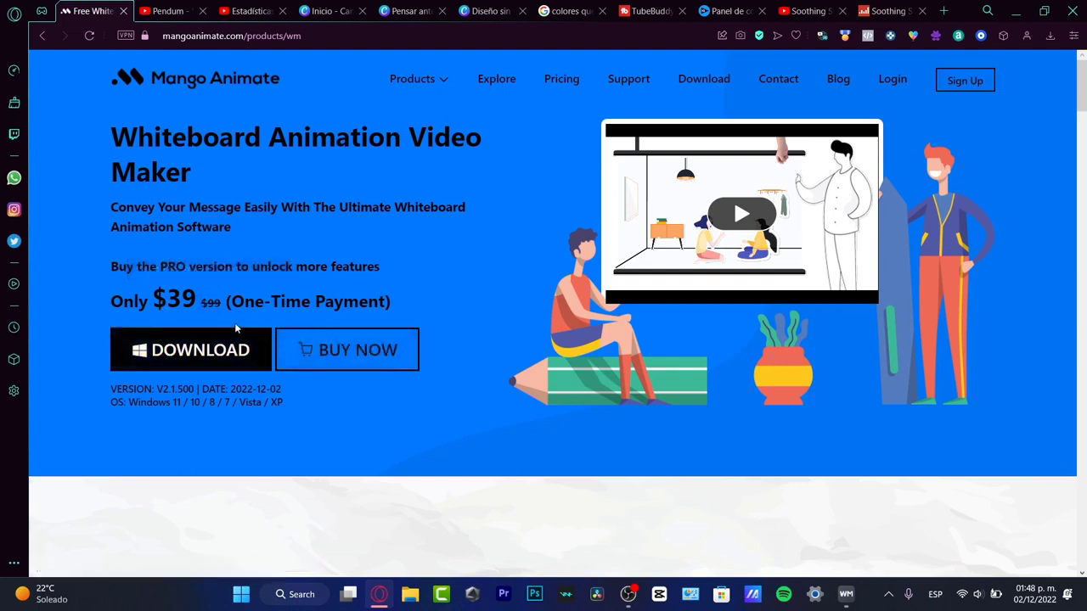
drag(195, 299, 169, 300)
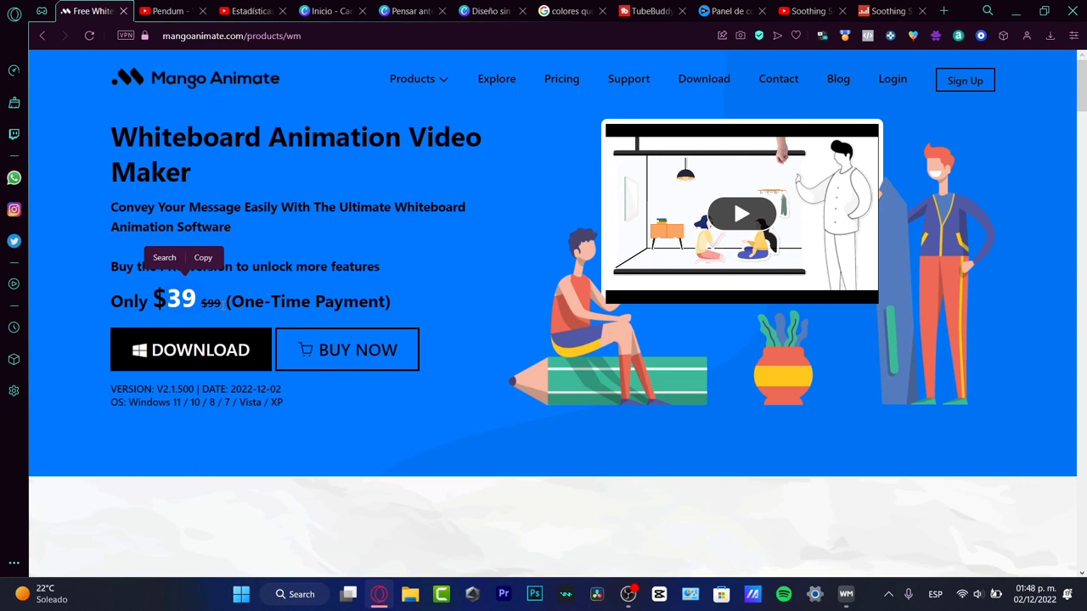
click(427, 253)
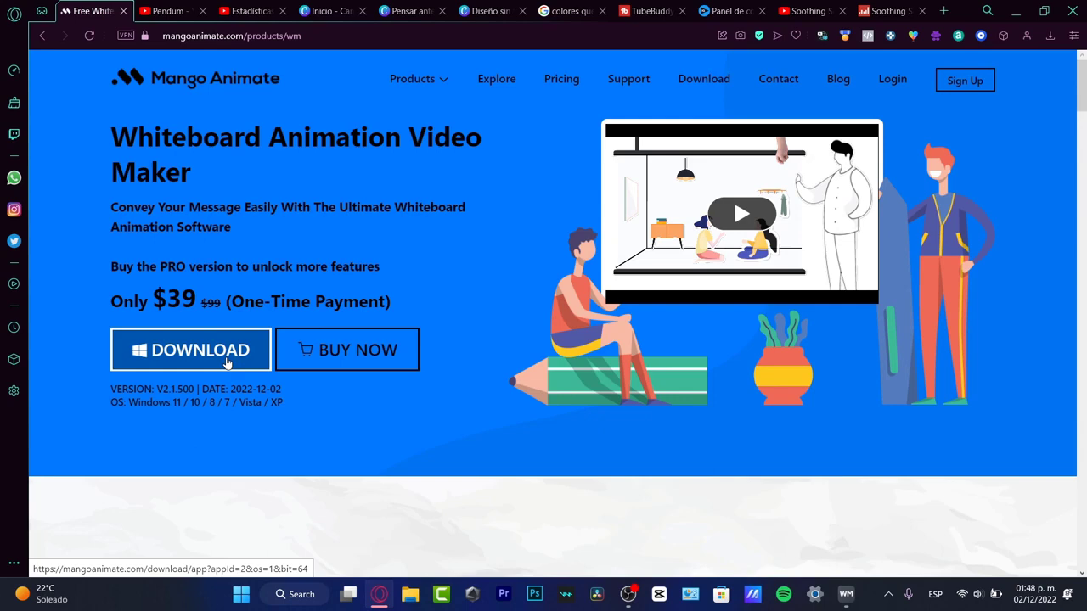
click(1050, 38)
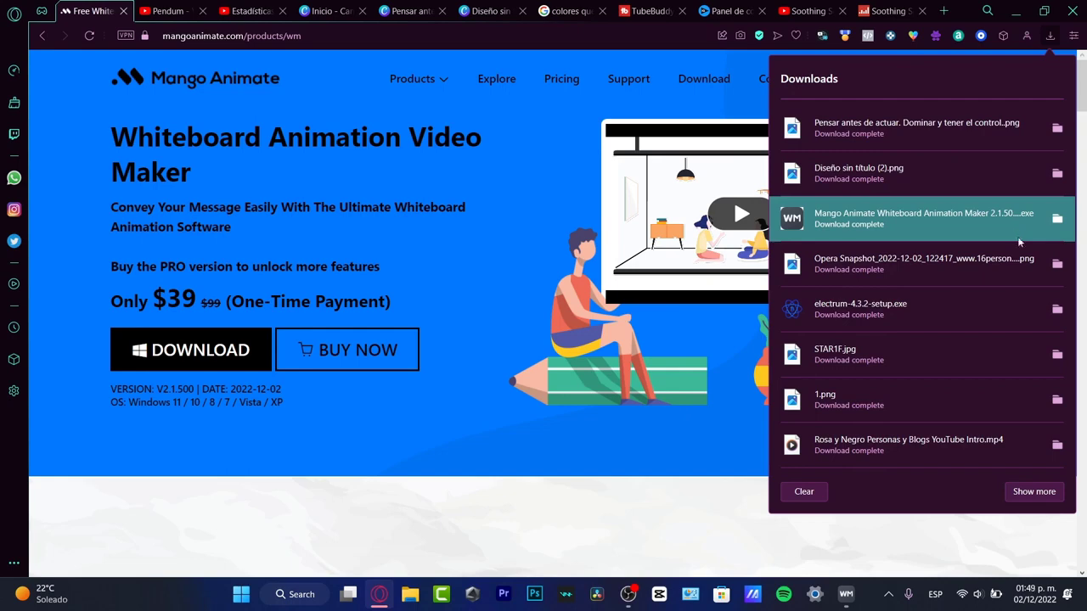
click(750, 493)
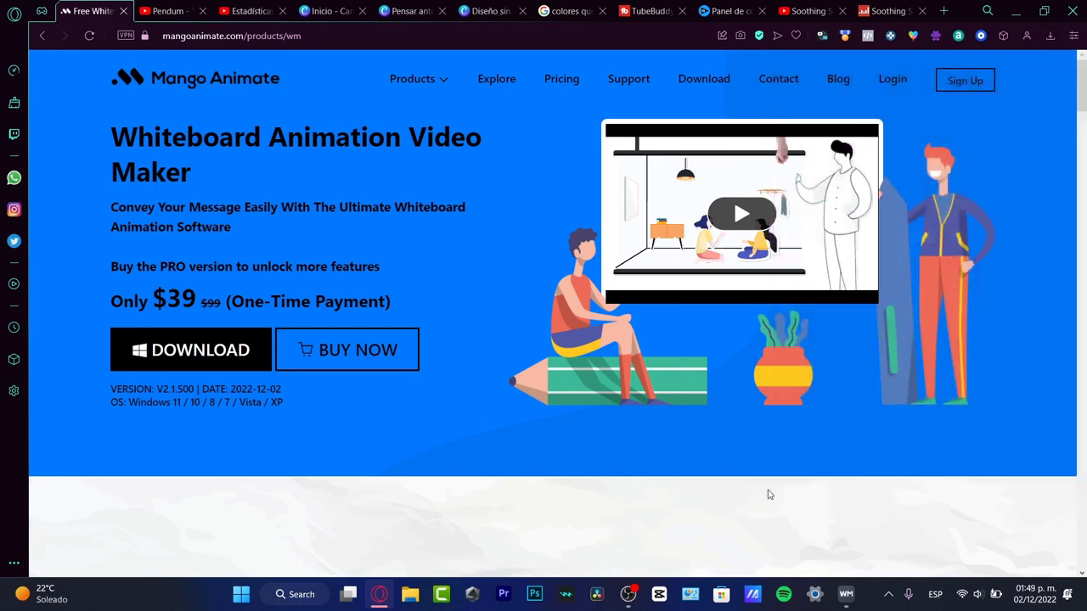
Switch to Mango Whiteboard Animation Maker and browse the first page of online templates
click(845, 594)
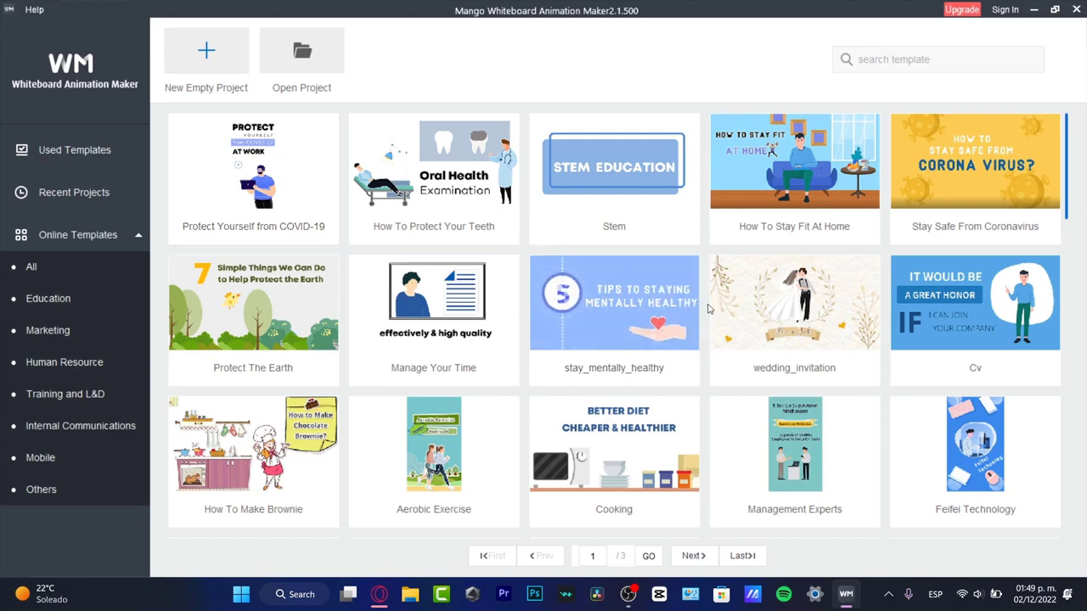
scroll(708, 308, down, 3)
scroll(708, 308, down, 6)
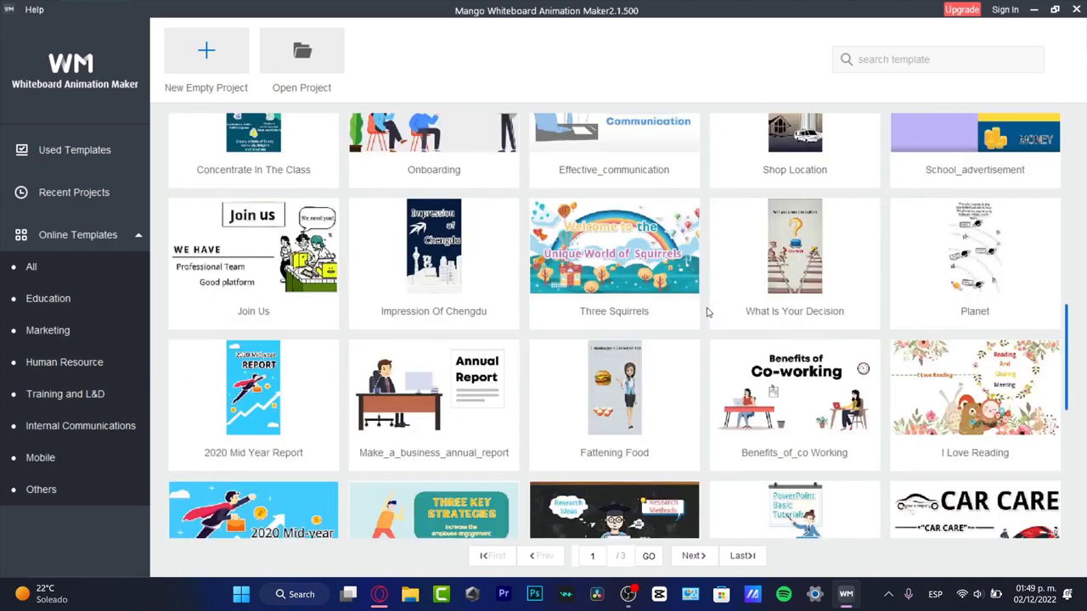
scroll(708, 313, down, 3)
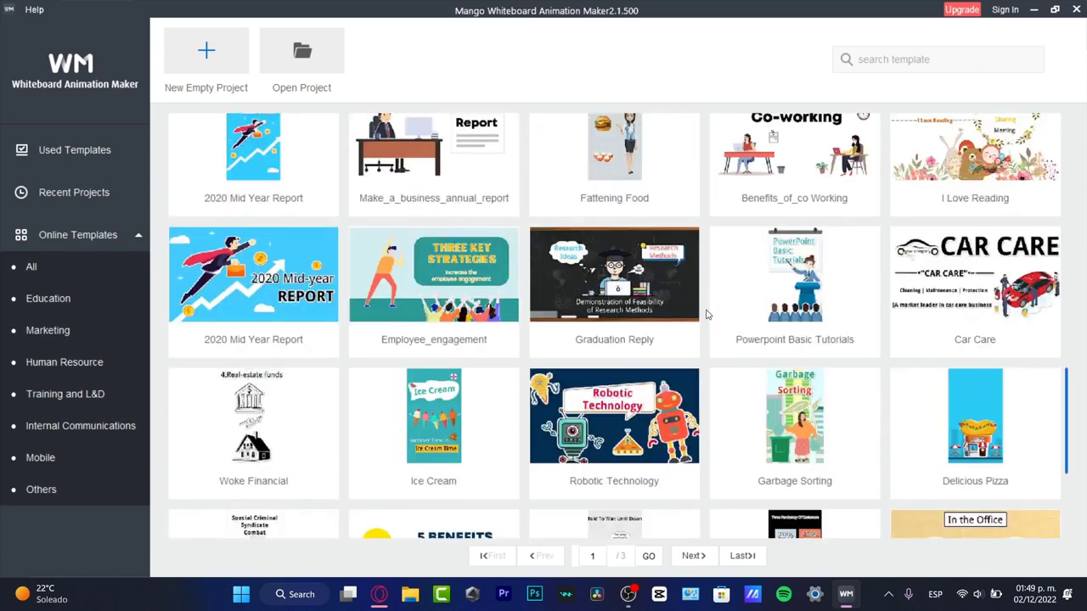
scroll(706, 314, down, 3)
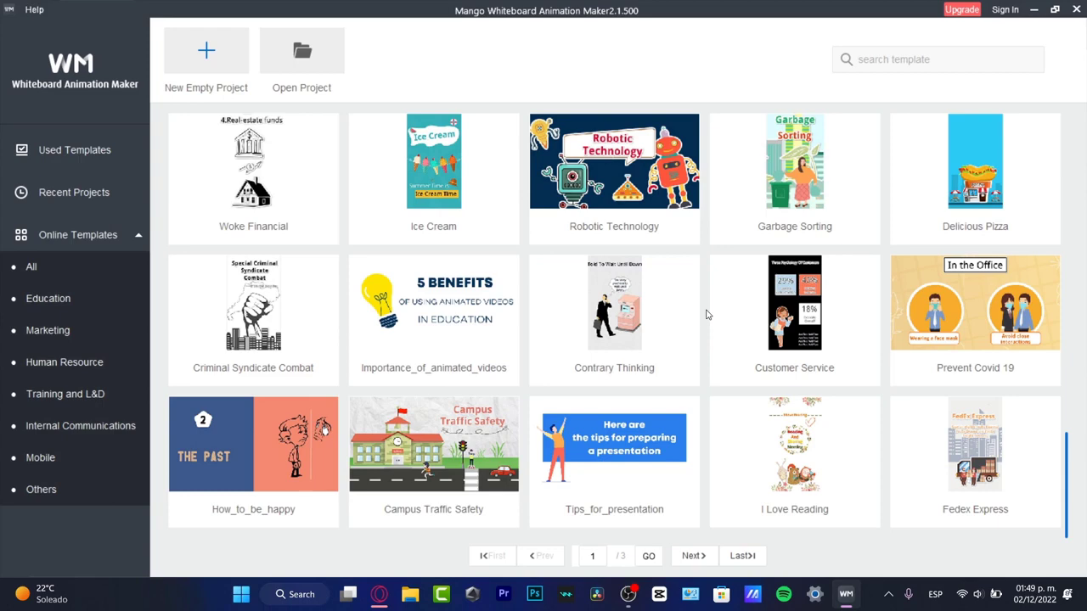
scroll(706, 314, up, 15)
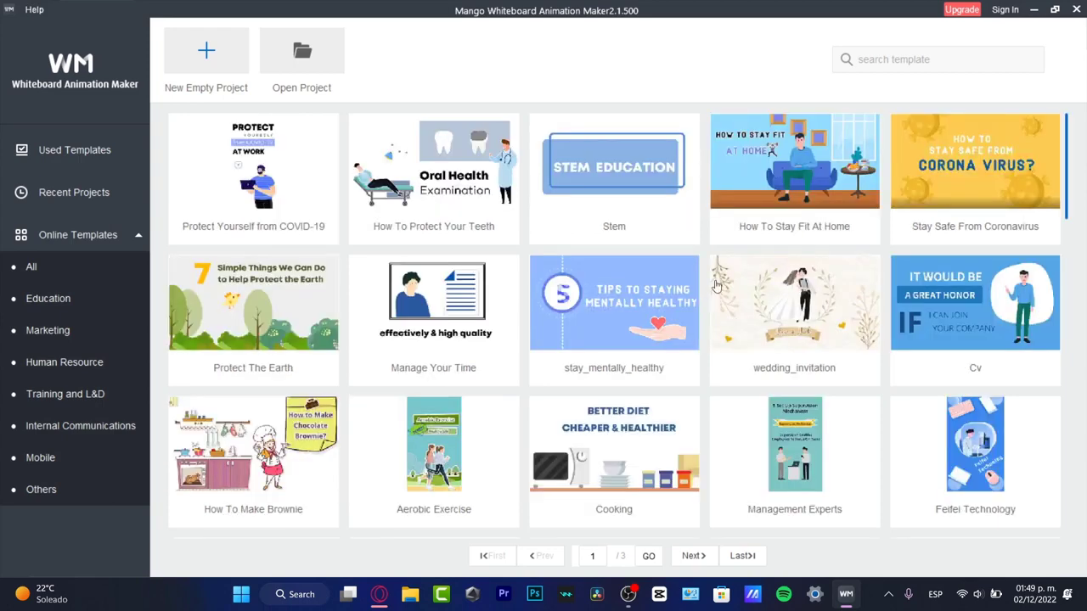
Choose the stay_mentally_healthy template and sign up for an account, filling in the email, the password and the repeated password
click(615, 292)
click(424, 236)
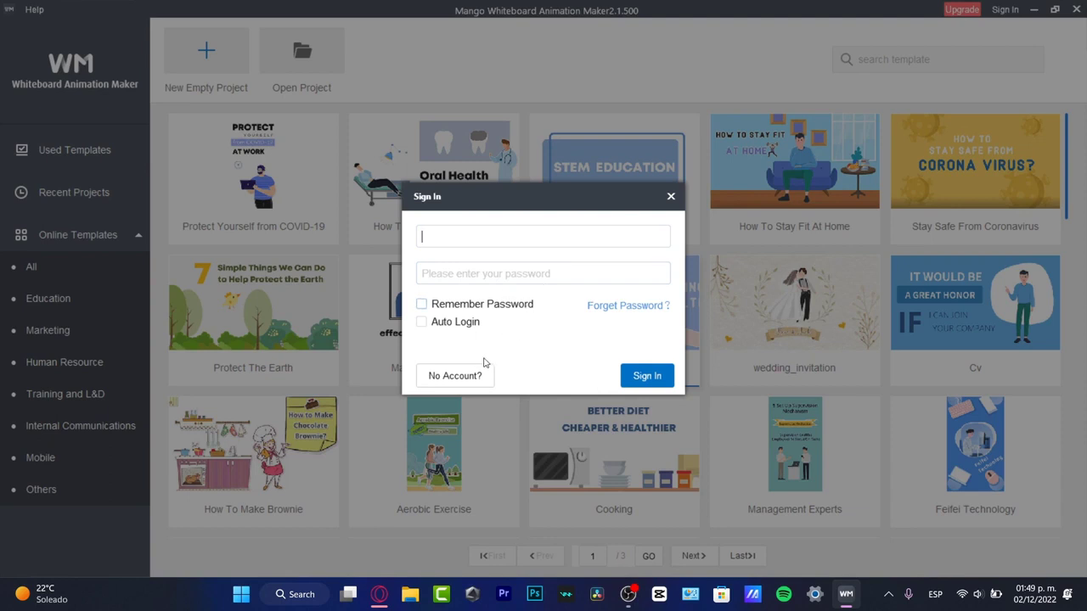
click(477, 377)
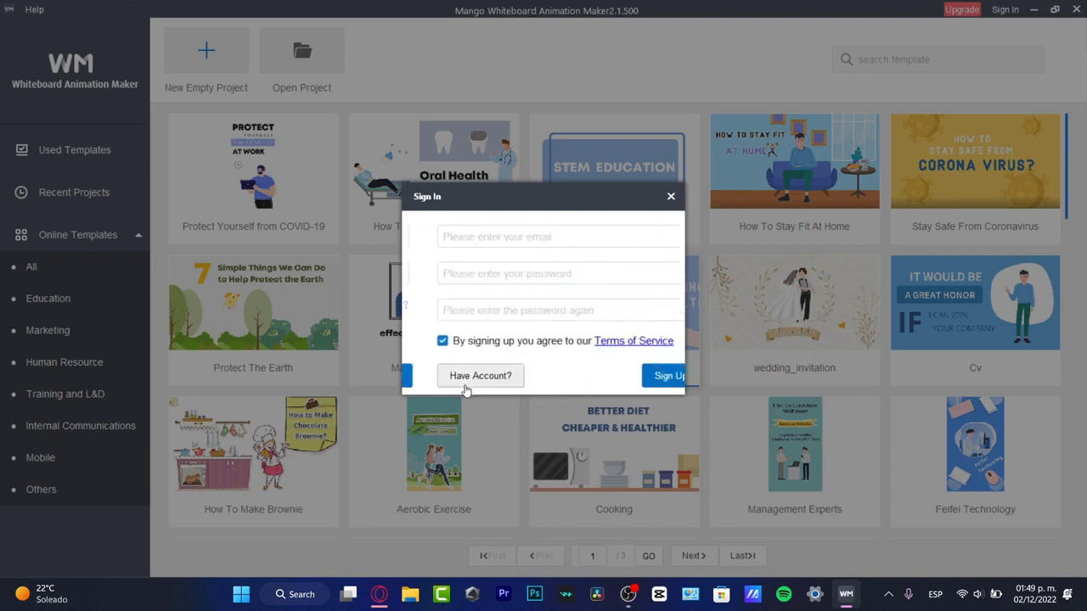
click(559, 242)
click(576, 275)
click(581, 312)
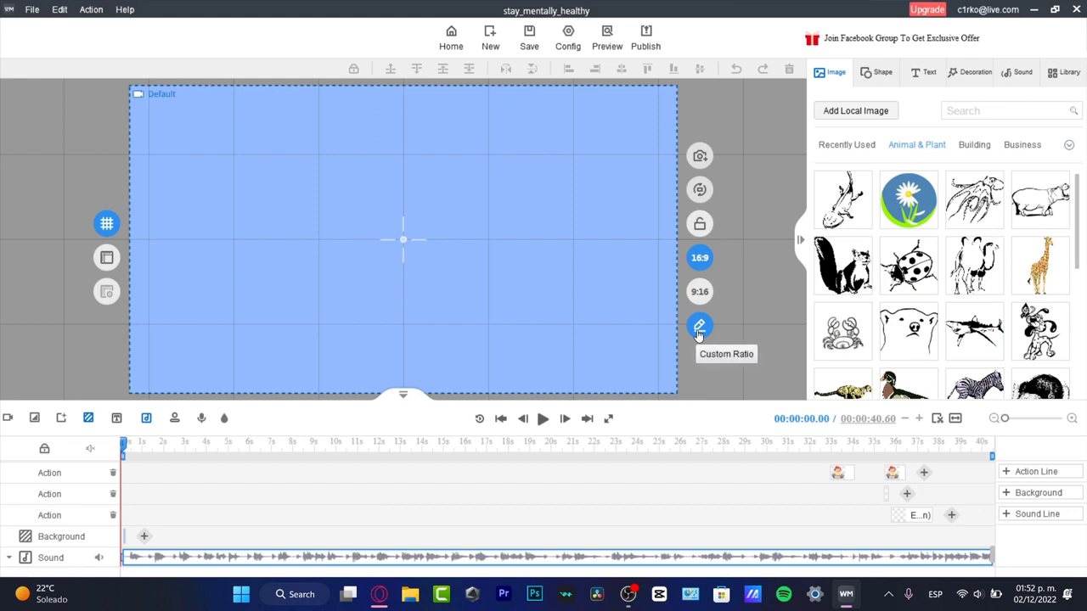
Open the upgrade page, compare the Free, Professional and Enterprise plans, and close the page
click(927, 9)
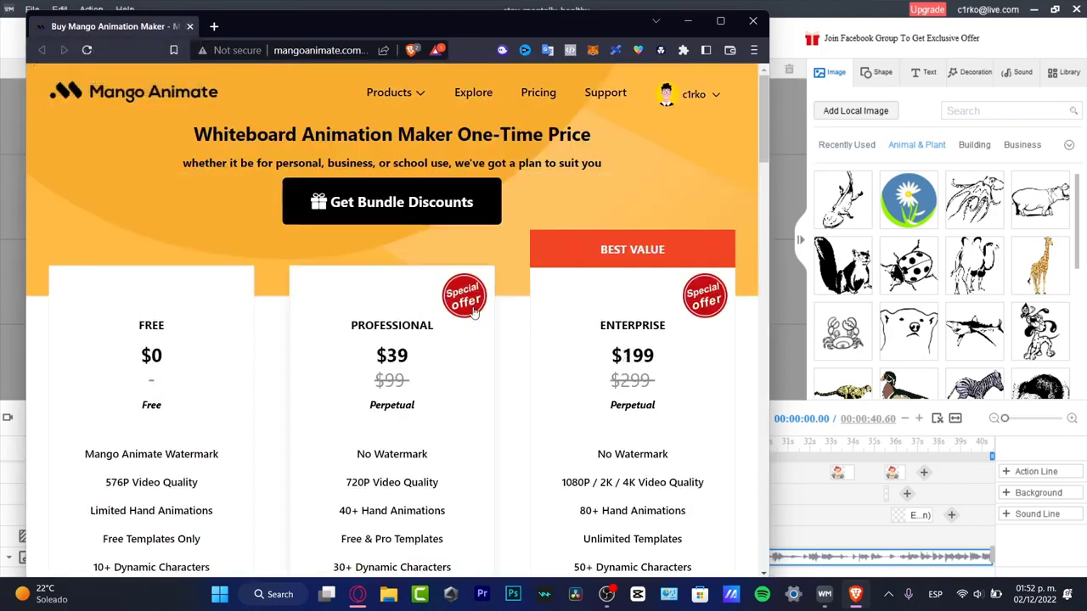
scroll(474, 314, down, 3)
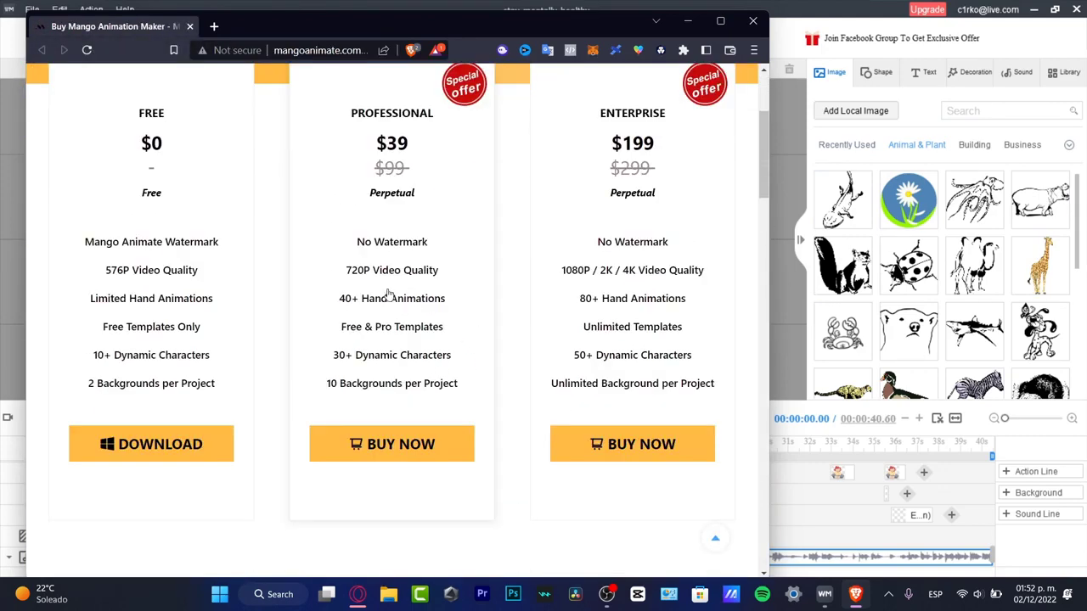
click(191, 29)
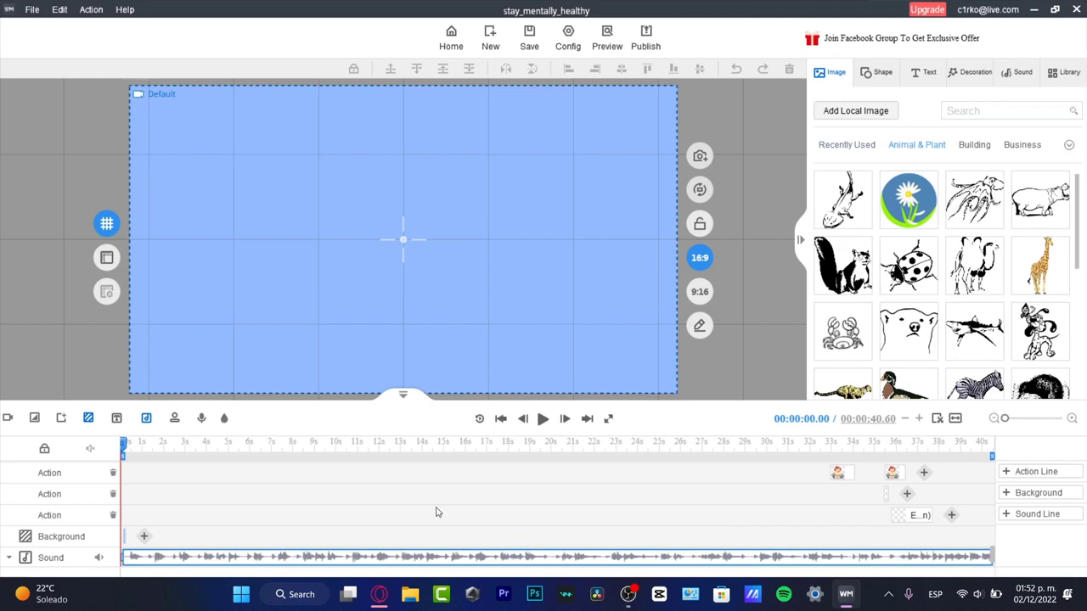
Play the template animation for about 10 seconds, pause it and check further scenes along the timeline
click(544, 421)
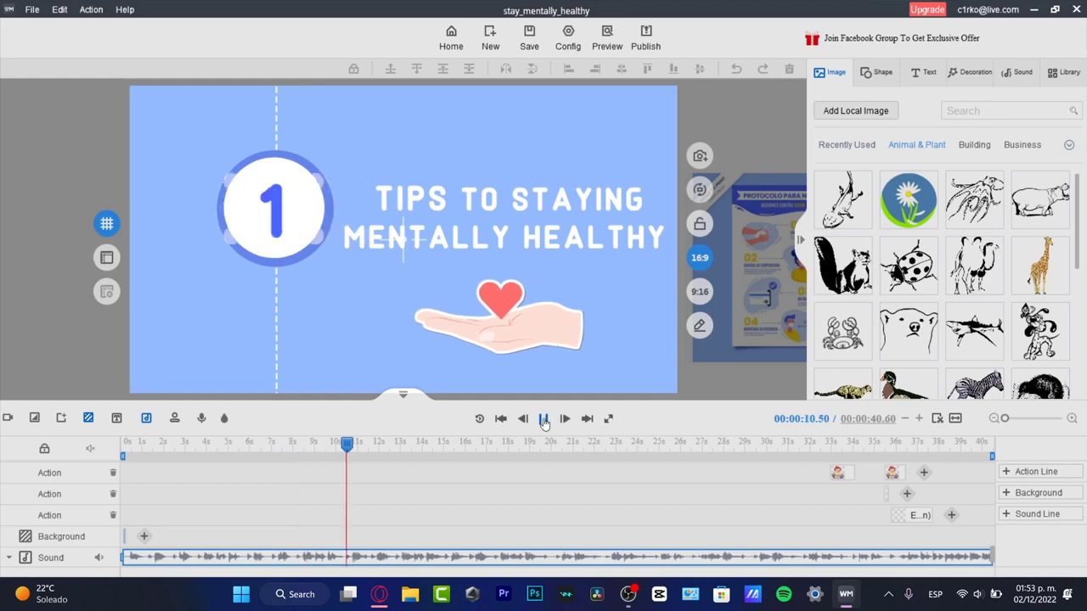
click(542, 421)
click(345, 445)
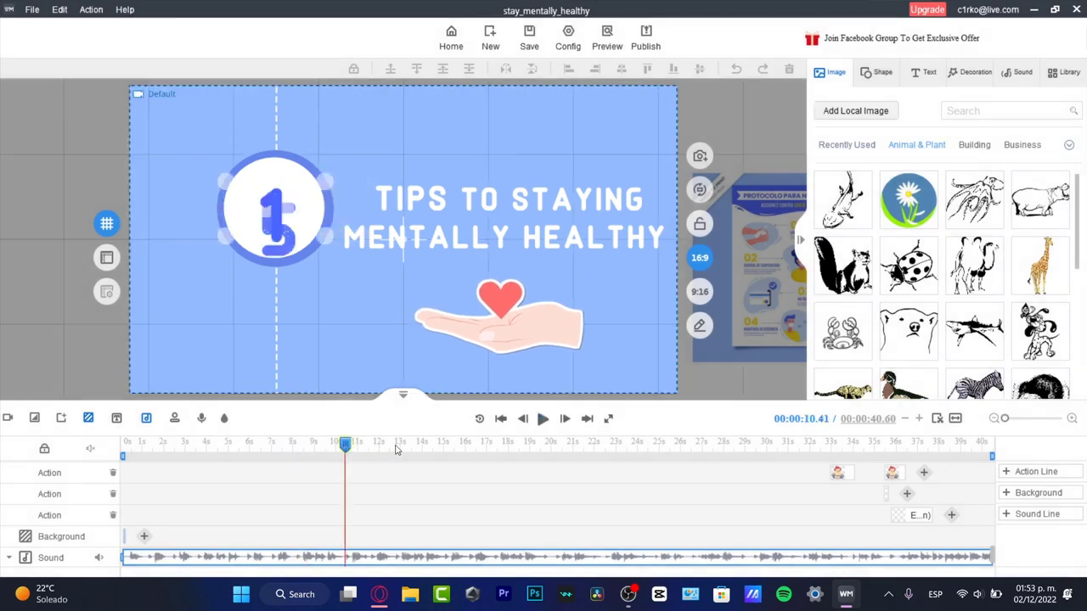
click(411, 443)
click(592, 443)
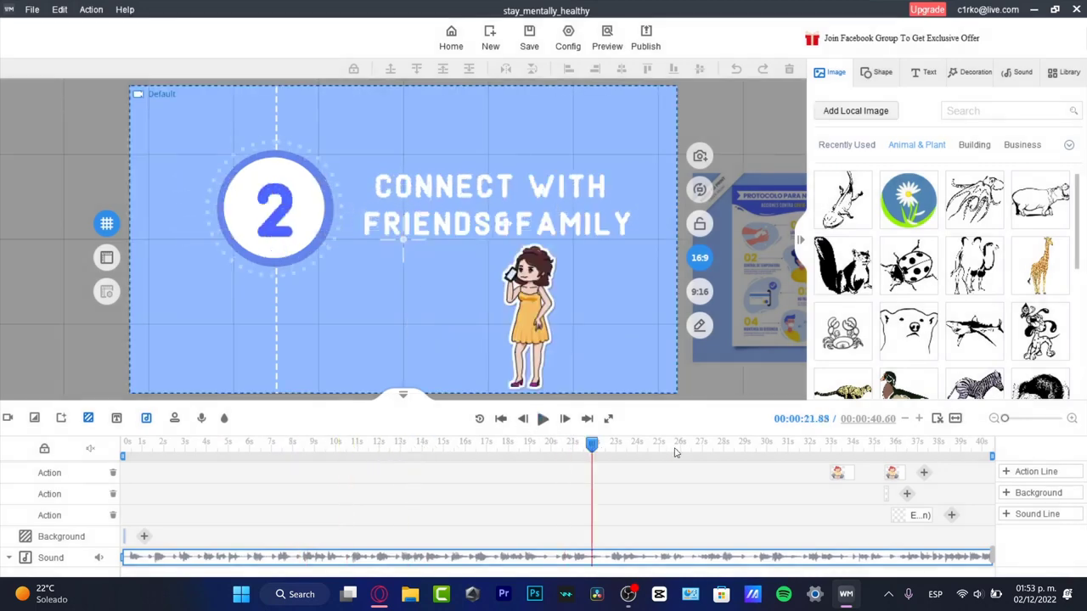
Inspect the timeline's action tracks, select the title text's Letters Drop Out exit effect and move the playhead to about 11 seconds
scroll(451, 471, up, 10)
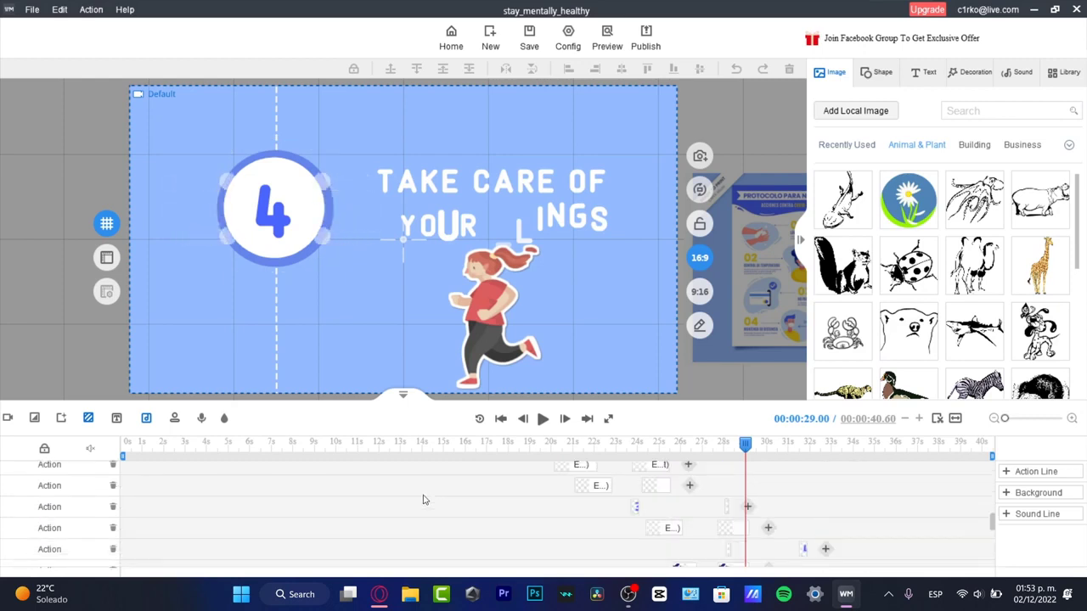
scroll(424, 501, up, 5)
scroll(422, 509, down, 2)
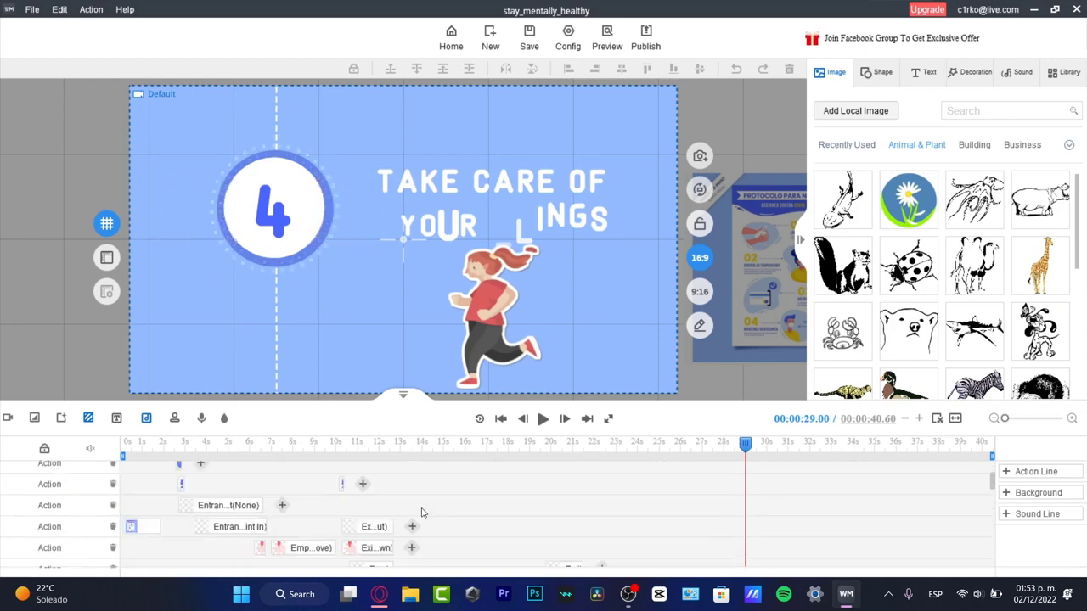
scroll(422, 514, down, 2)
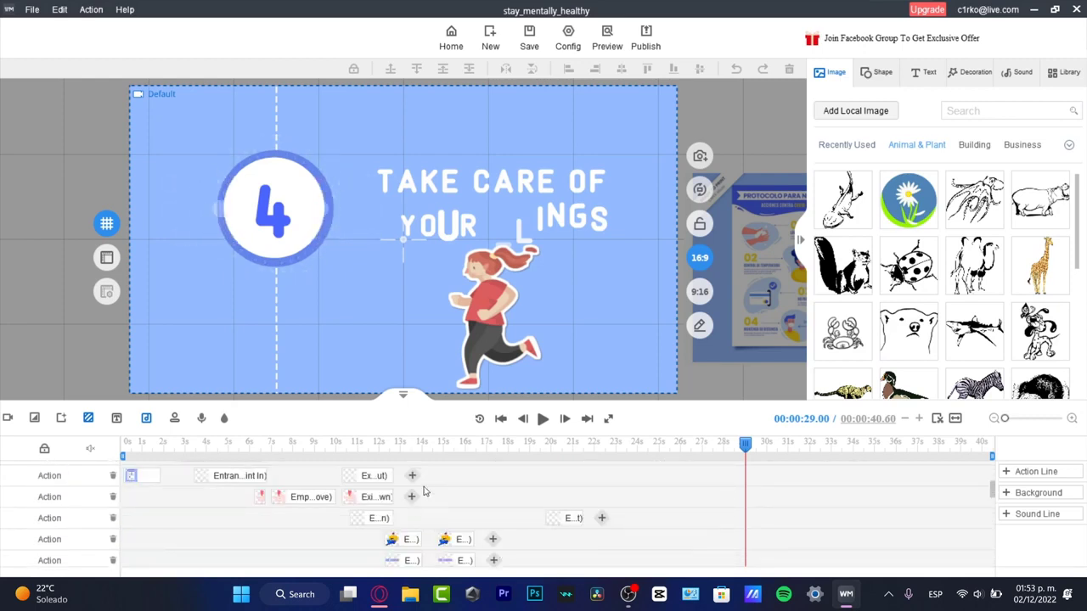
click(374, 475)
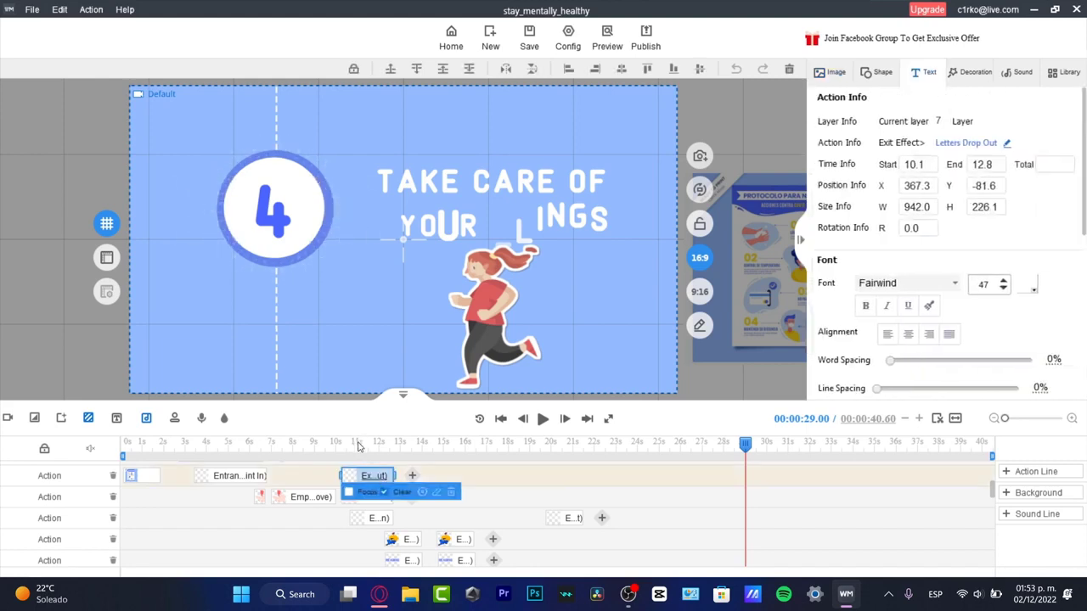
mouse_move(358, 448)
mouse_down()
mouse_move(341, 456)
mouse_move(368, 459)
mouse_move(358, 459)
mouse_up()
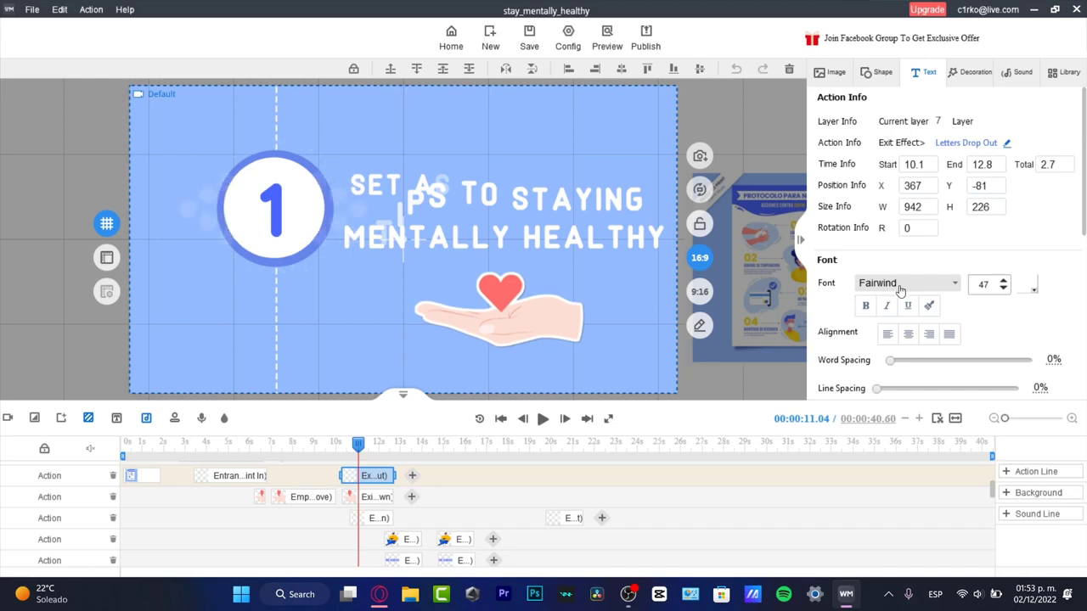
Look at the shape library and examine the template's remaining action, background and sound tracks
click(881, 74)
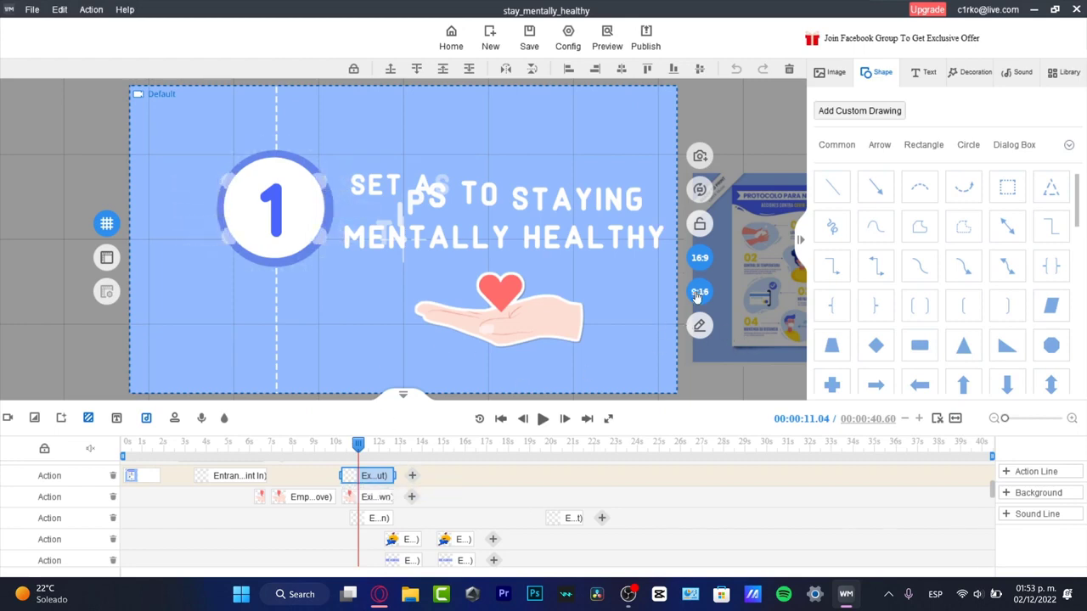
scroll(667, 495, down, 1)
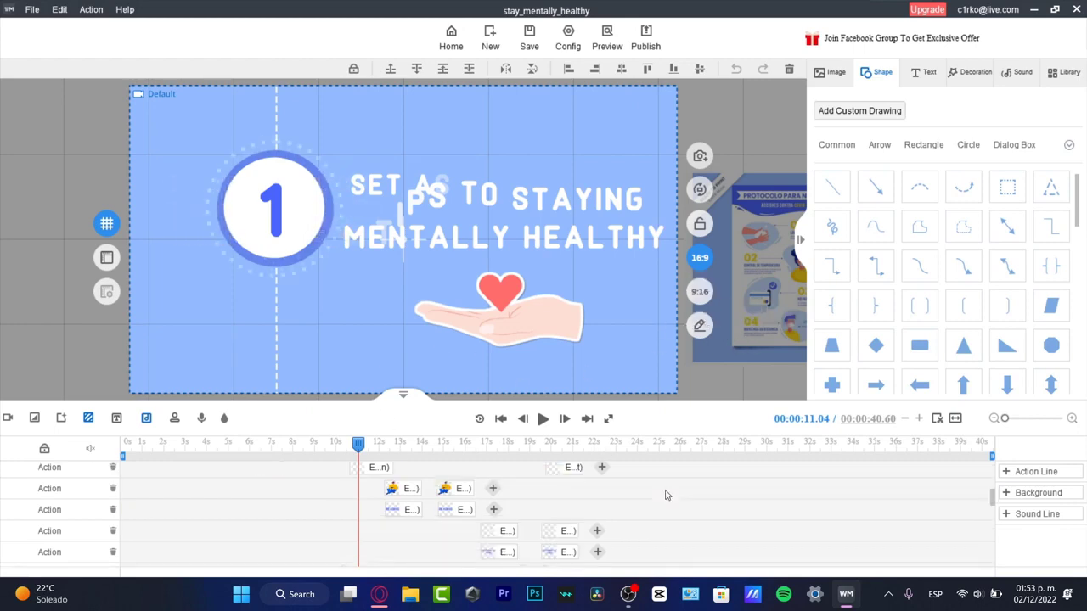
scroll(666, 495, down, 4)
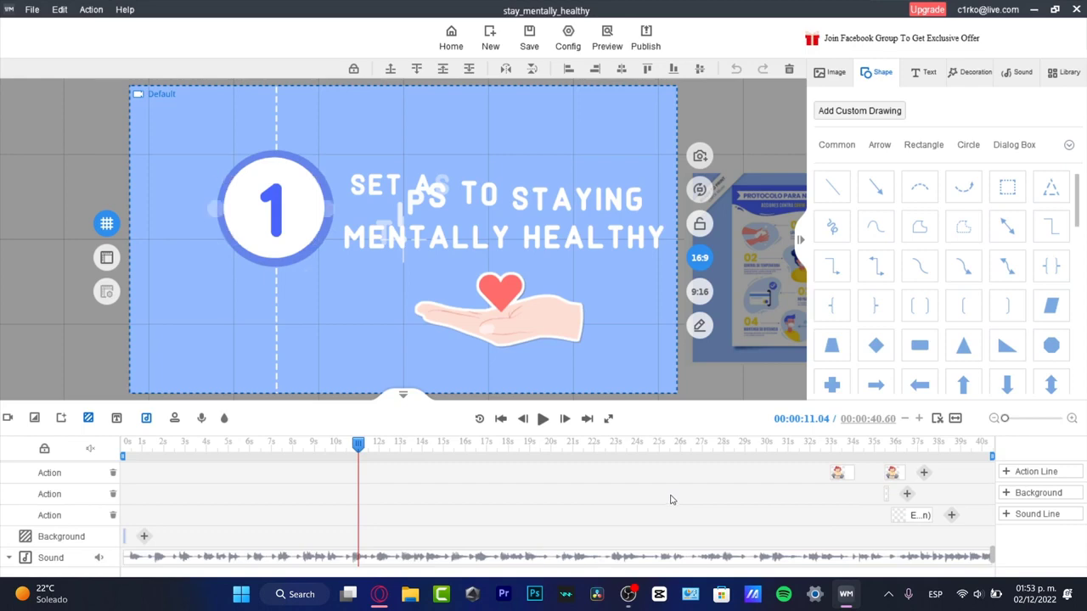
scroll(671, 499, up, 3)
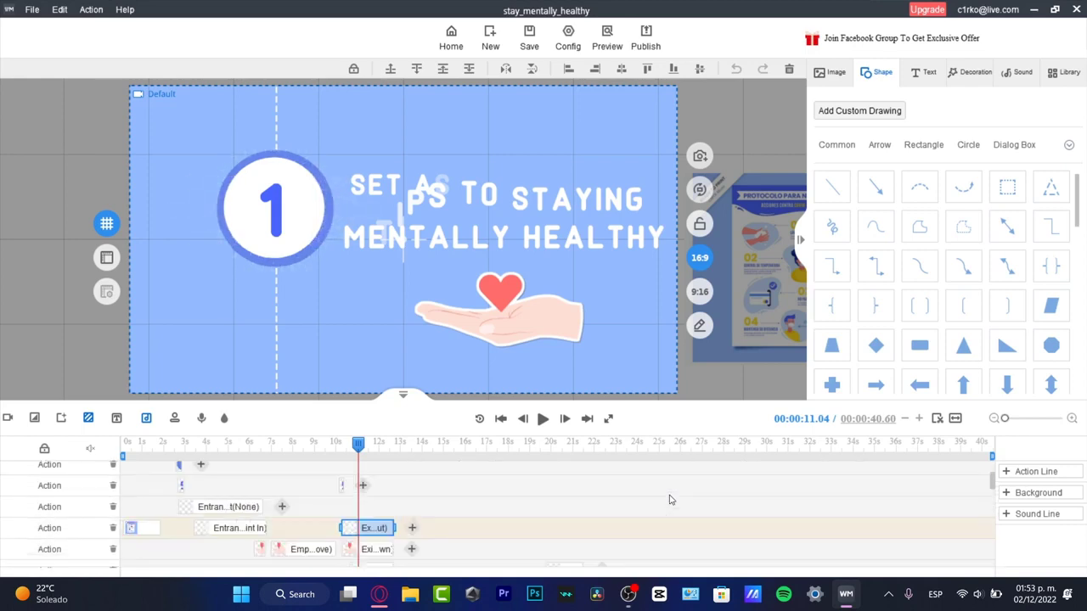
scroll(669, 499, up, 2)
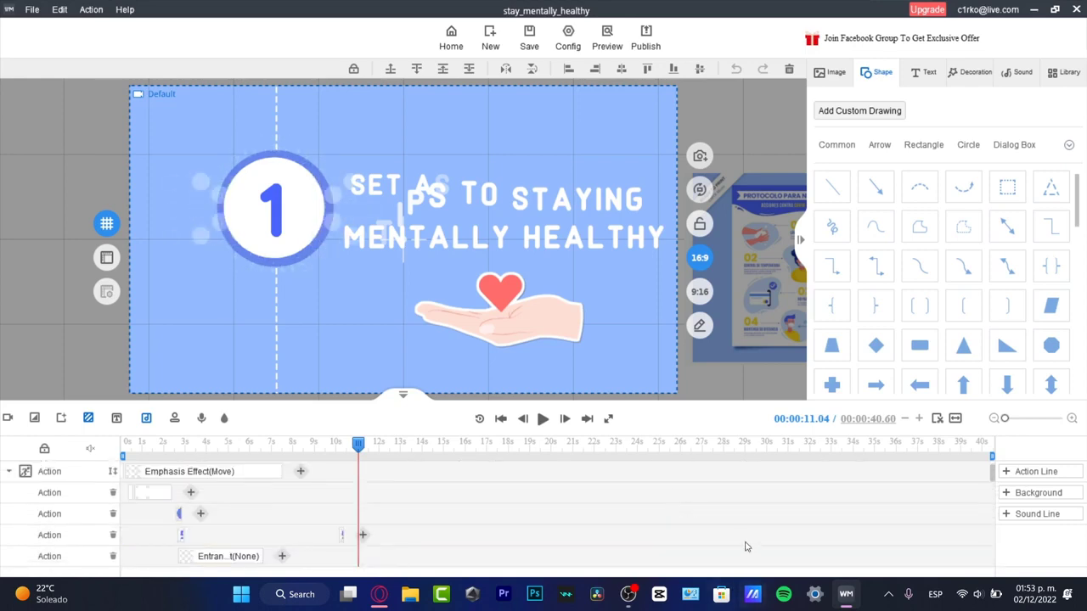
Create a new project and select its background clip to show the available transition effects
click(31, 10)
click(58, 32)
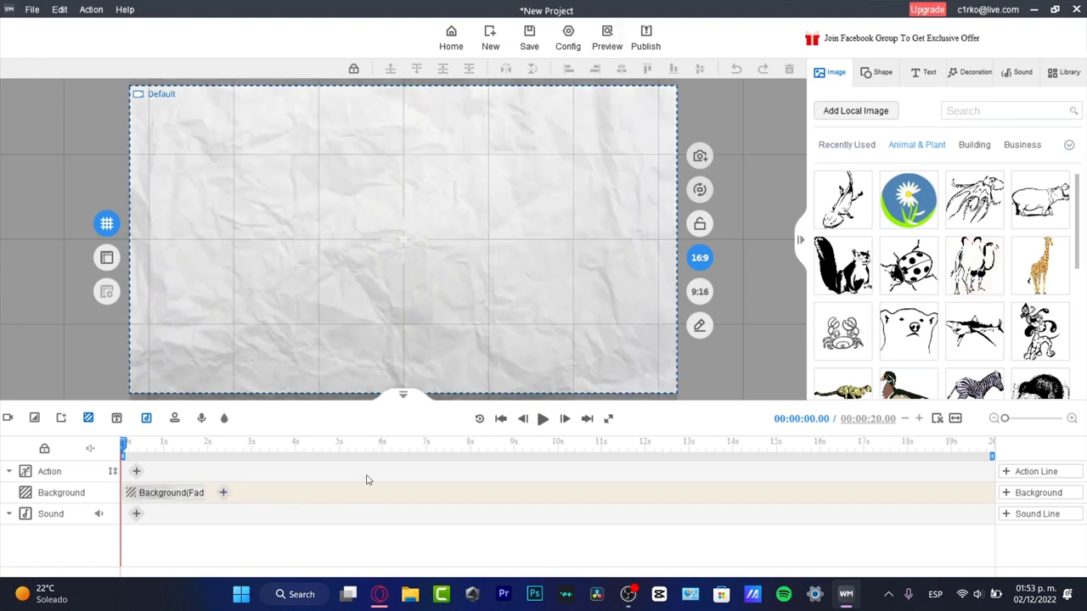
click(157, 495)
drag(208, 445, 104, 492)
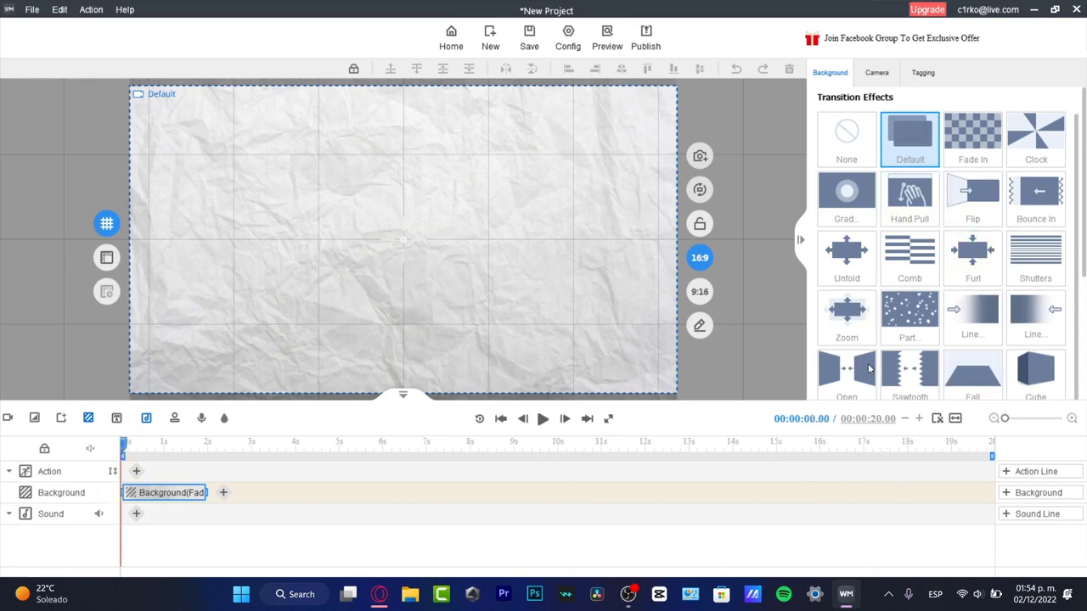
Add the polar bear head drawing from the Animal & Plant images to the empty action track
click(251, 476)
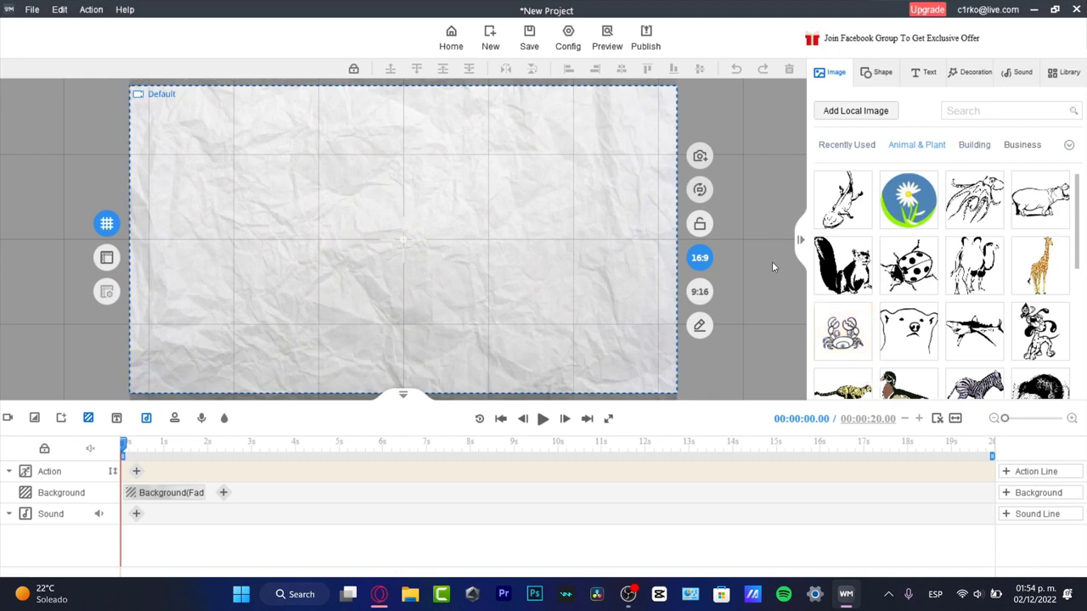
click(906, 348)
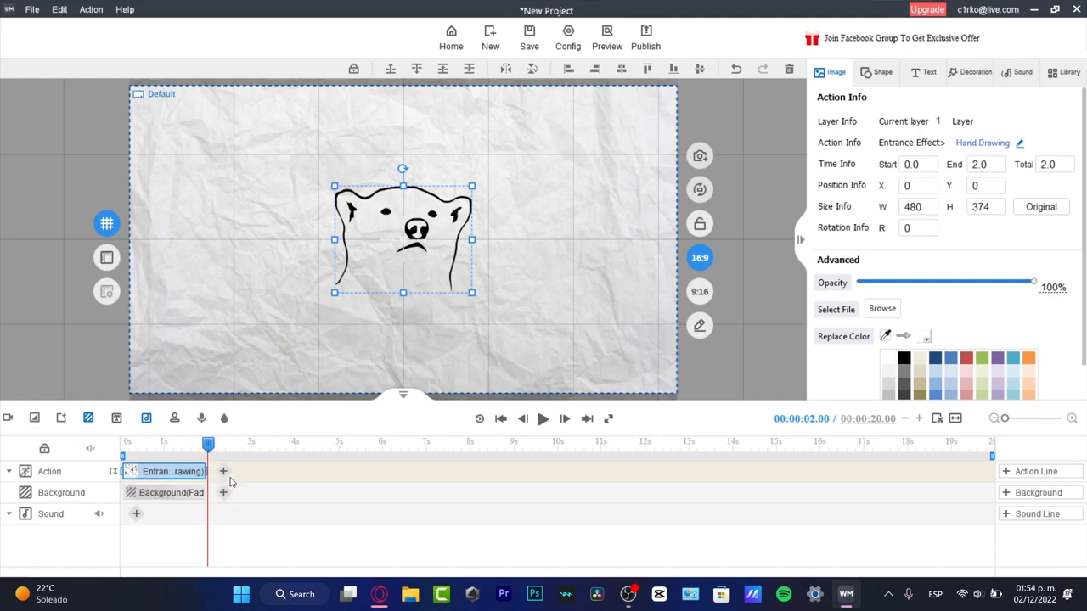
Extend the polar bear's Hand Drawing entrance effect to end at 6.0 seconds on the action track
mouse_move(141, 474)
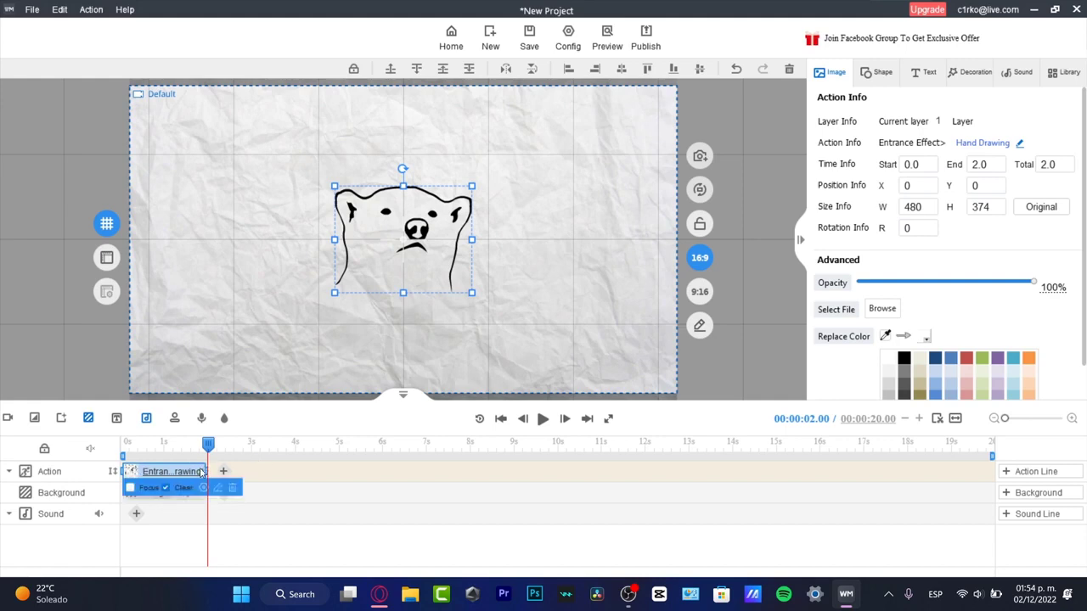
drag(206, 472, 383, 480)
mouse_move(344, 449)
mouse_down()
mouse_move(194, 446)
mouse_move(300, 450)
mouse_move(304, 461)
mouse_move(133, 445)
mouse_move(364, 444)
mouse_move(345, 445)
mouse_move(342, 491)
mouse_up()
Enlarge the polar bear drawing to about 774 by 604 and move it to about X -29, Y -34
click(444, 261)
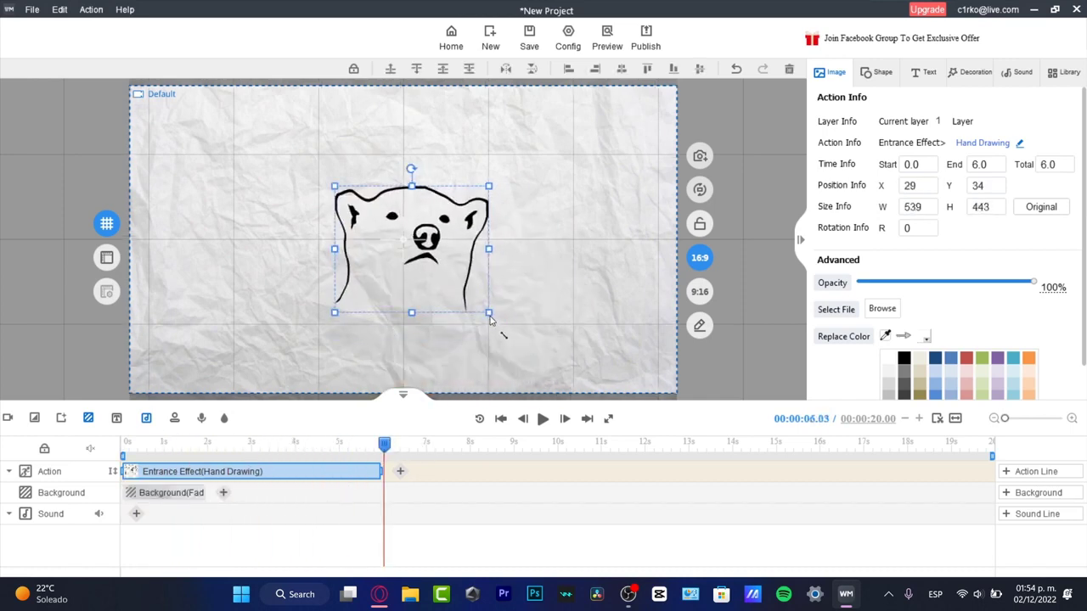
drag(523, 330, 590, 366)
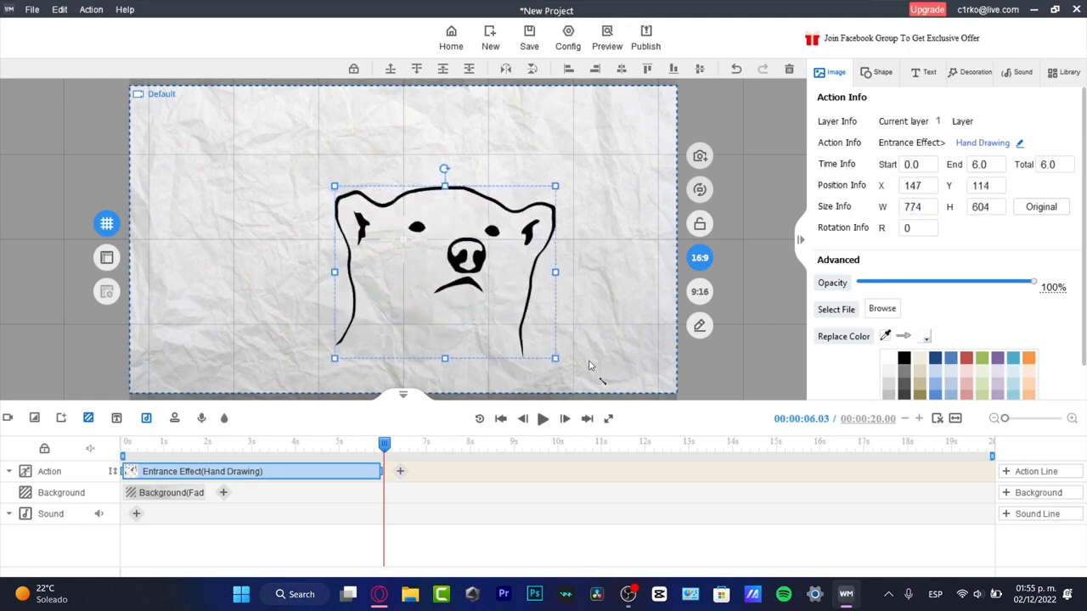
drag(527, 312, 465, 258)
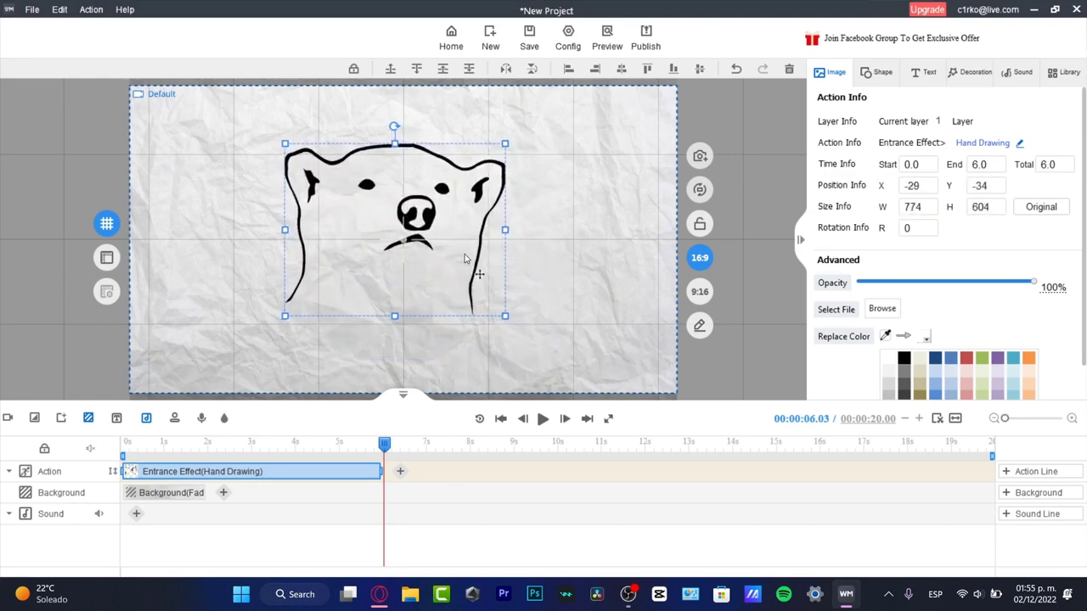
Look through the clear effects and add a Tick decoration effect after the polar bear's entrance effect
click(400, 472)
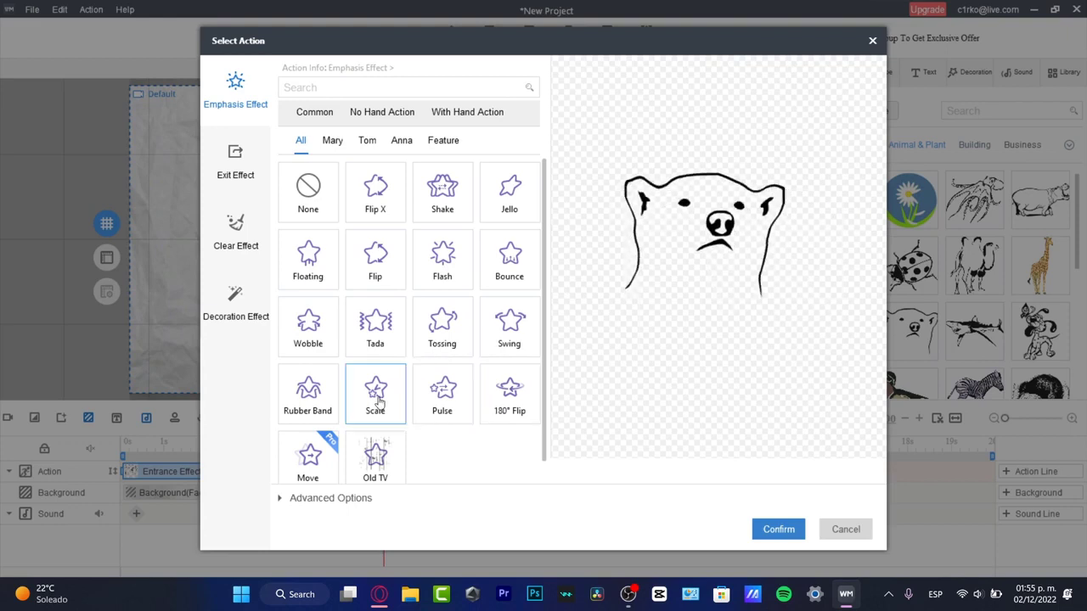
click(236, 236)
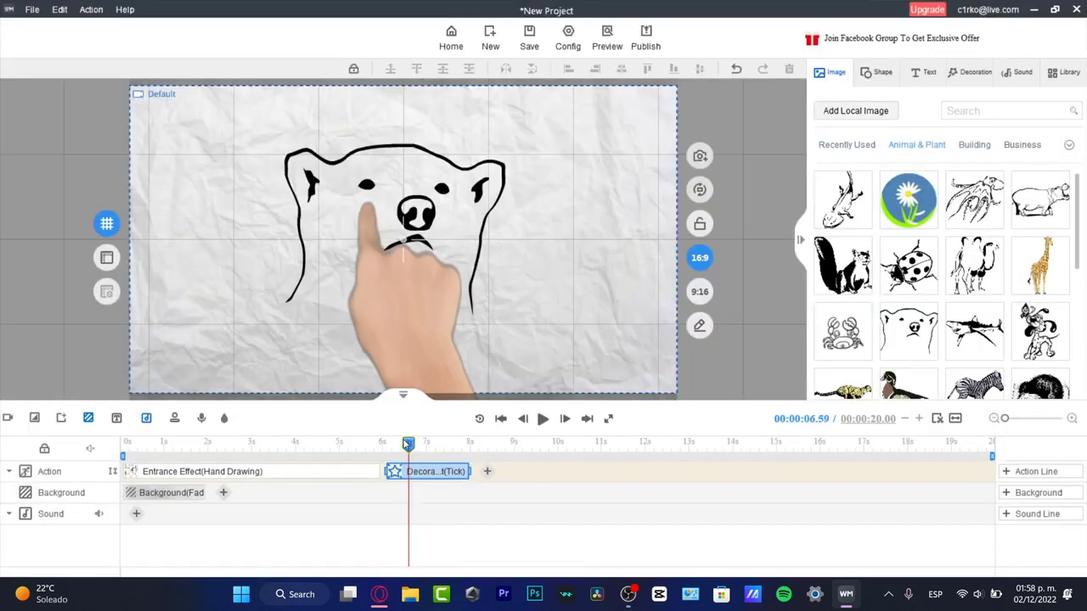
mouse_move(407, 442)
mouse_down()
mouse_move(357, 429)
mouse_move(368, 443)
mouse_move(204, 442)
mouse_move(263, 442)
mouse_up()
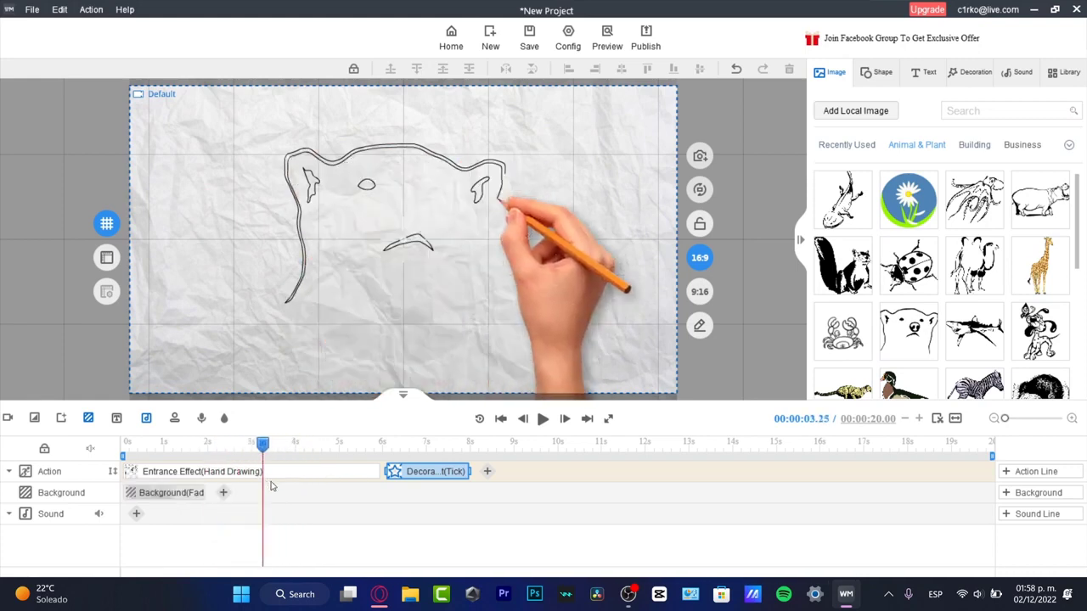
Play the animation past the Tick decoration effect and delete that effect from the action track
mouse_move(271, 486)
mouse_down()
mouse_move(446, 511)
mouse_move(363, 509)
mouse_up()
click(544, 421)
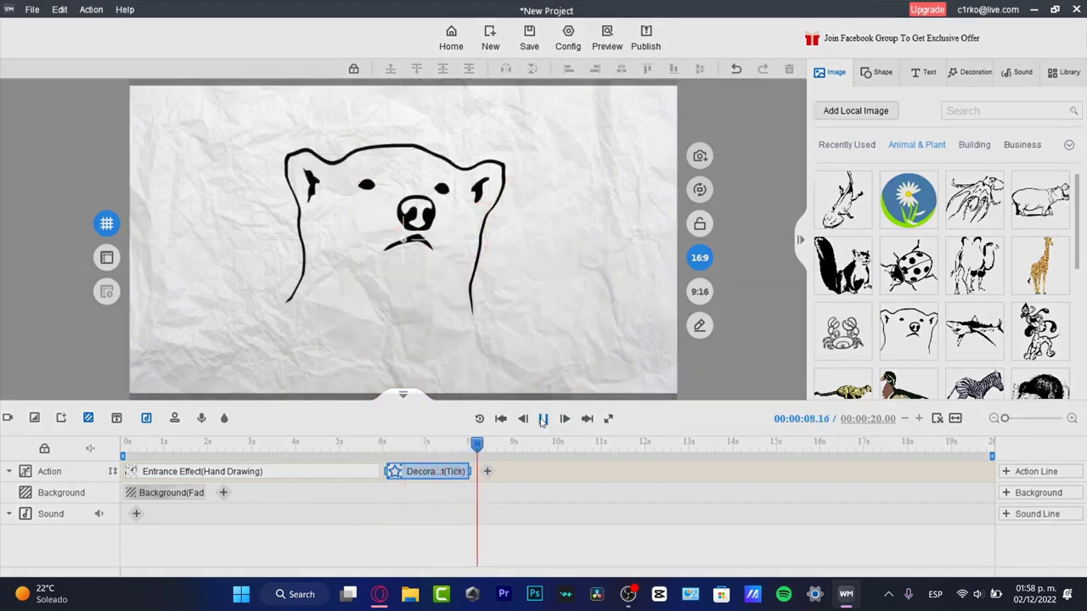
click(545, 420)
mouse_move(449, 484)
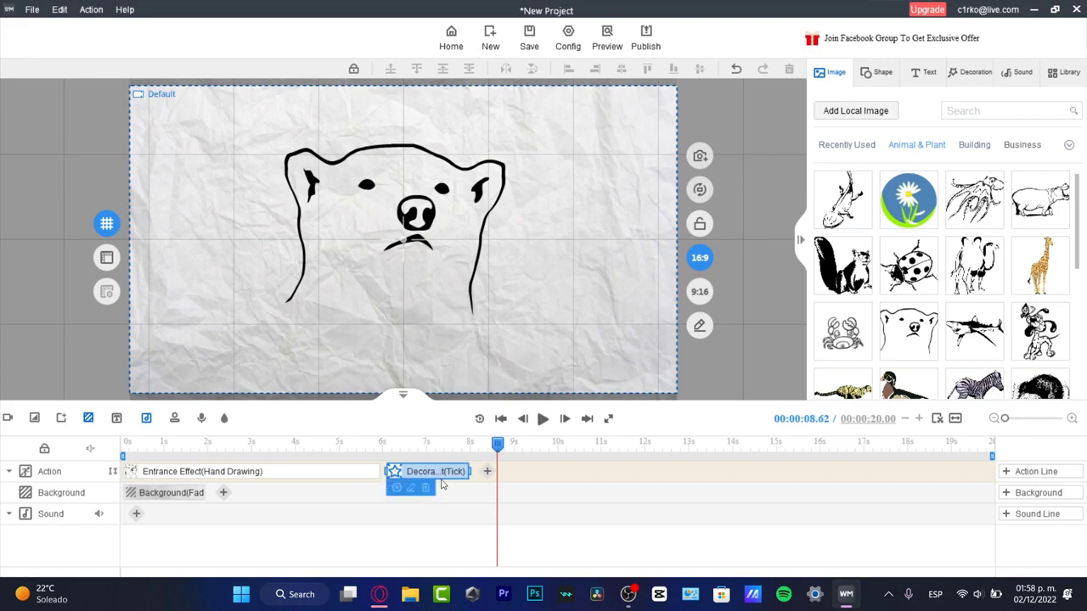
click(425, 490)
Add a CanterLight sample text to the canvas with the playhead at about 5.4 seconds
mouse_move(499, 443)
mouse_down()
mouse_move(283, 445)
mouse_move(360, 445)
mouse_move(311, 456)
mouse_move(413, 454)
mouse_move(357, 455)
mouse_up()
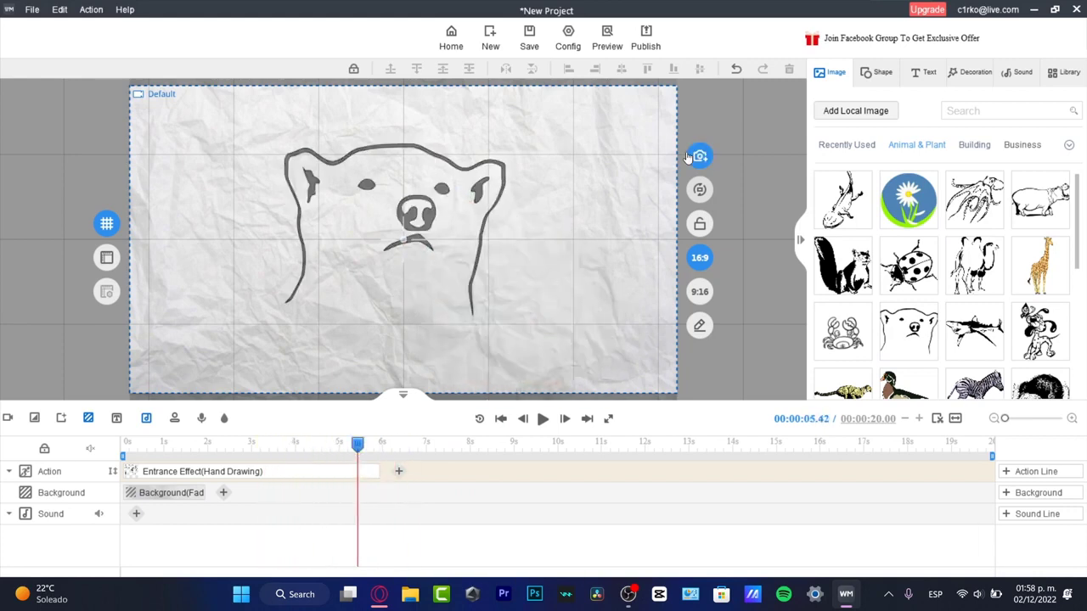
click(925, 75)
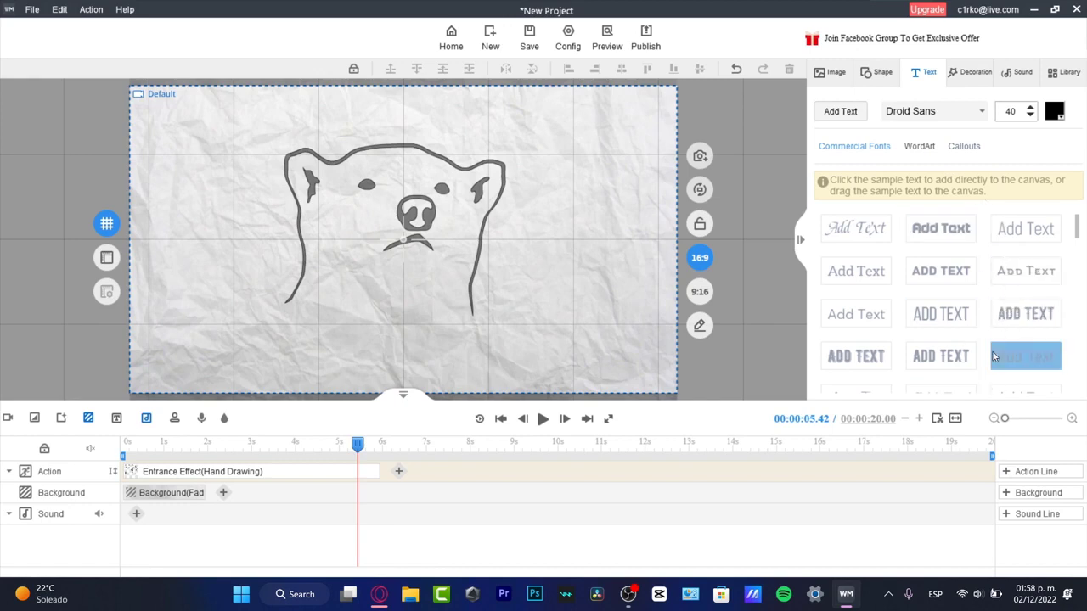
scroll(995, 357, down, 2)
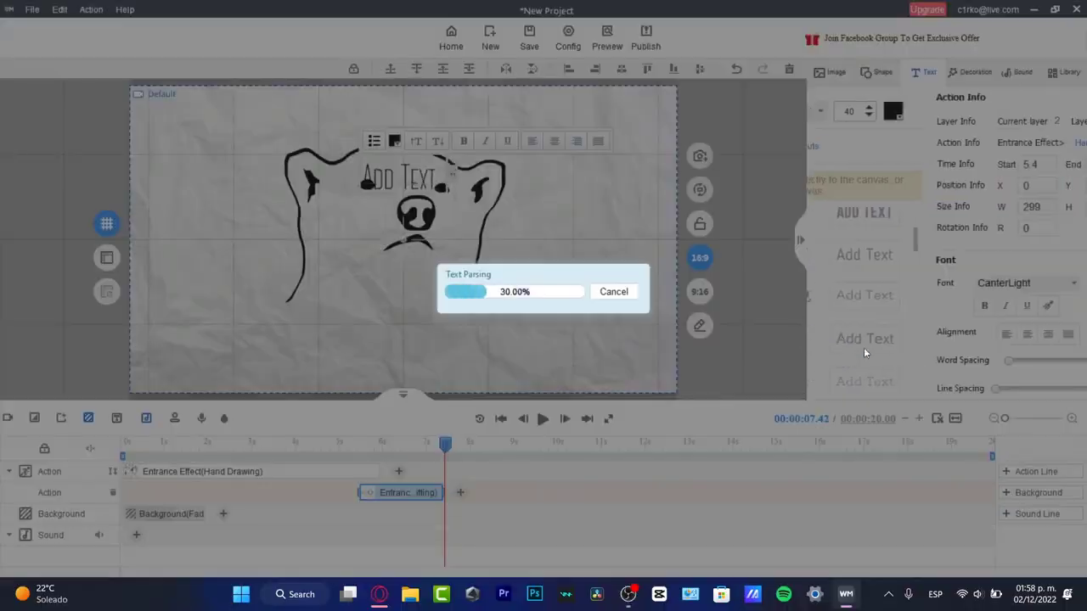
click(857, 342)
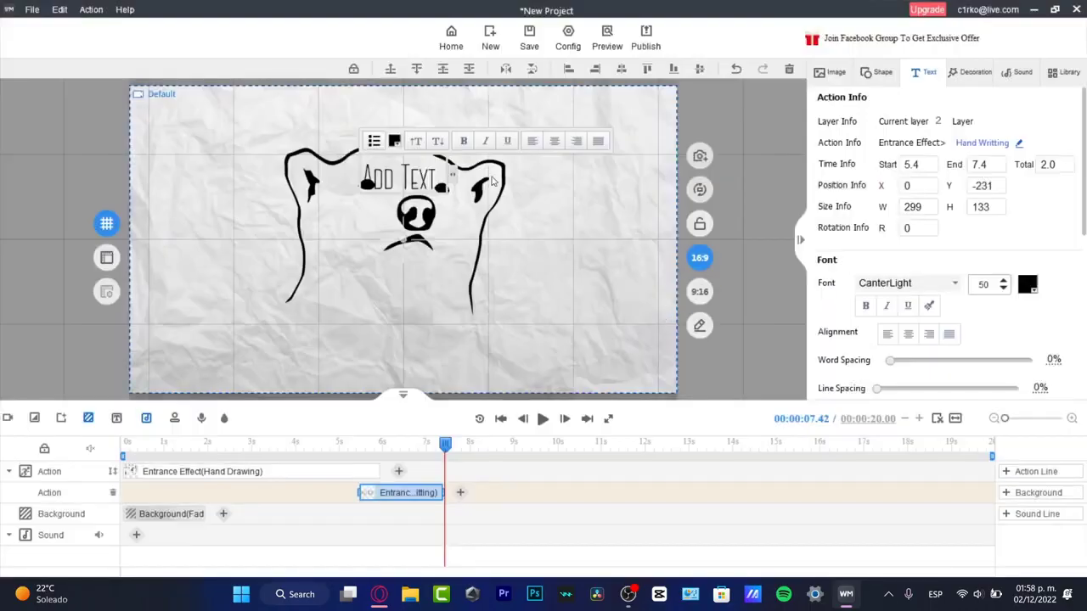
Replace the sample text with "HOW TO CREATE WHITEBOARD VIDEOS FOR FREE"
drag(439, 174, 362, 180)
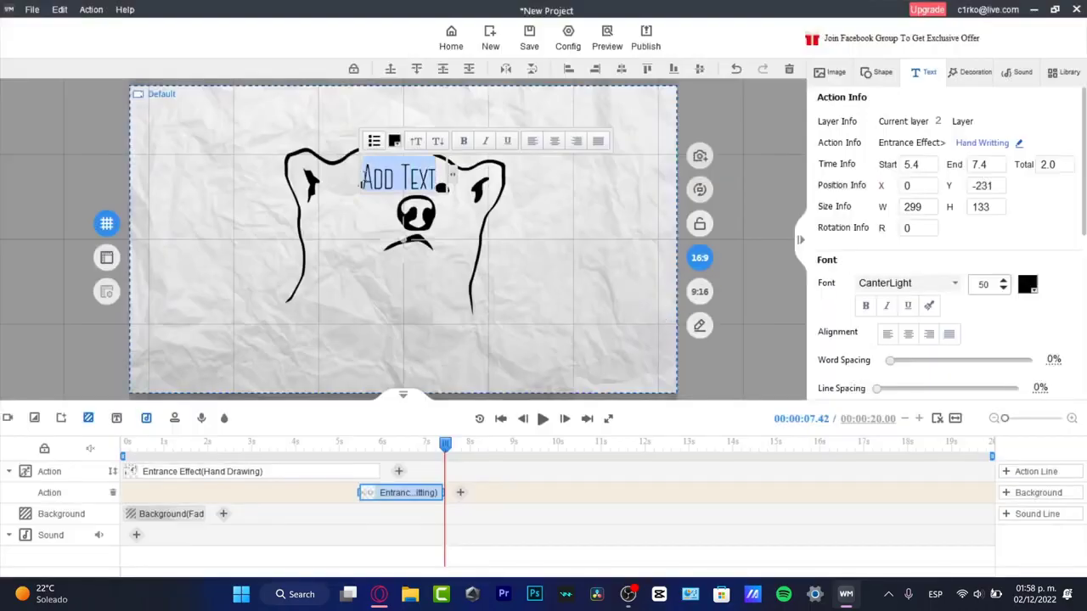
text(MY)
key(BackSpace)
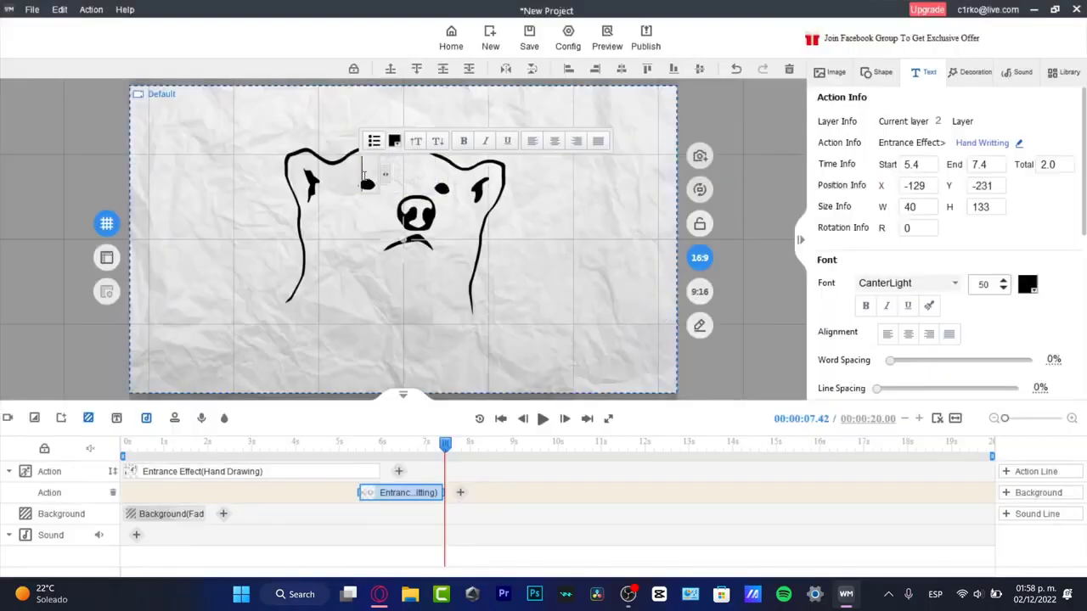
text(HOW TO.)
text(CREATE WHITEBOARD VIDEOS FOR FREE)
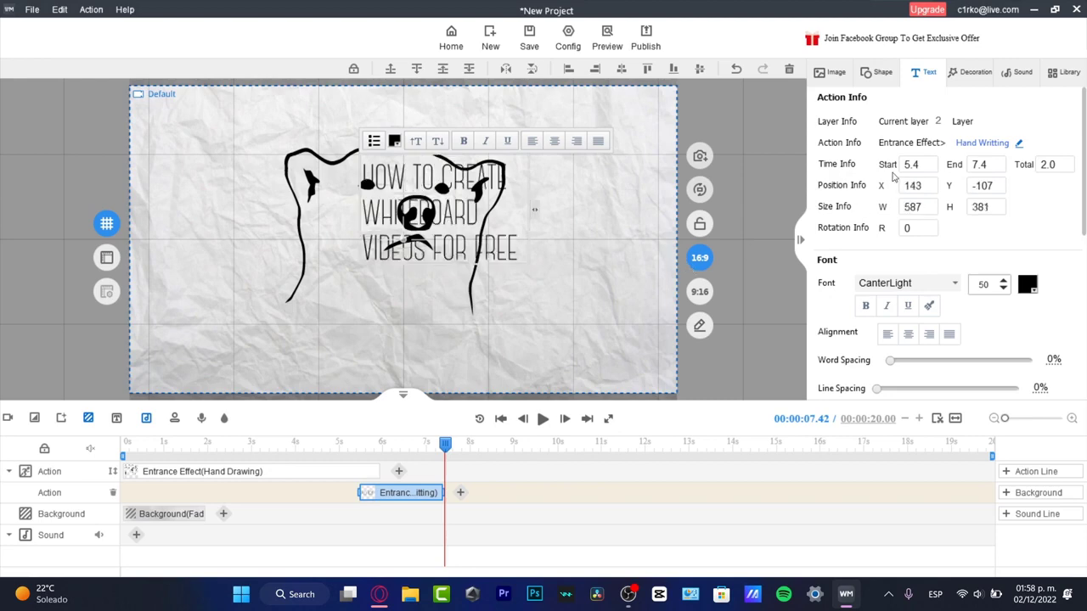
Enlarge the title text to about font size 66 and move it to about X 427, Y -13
click(759, 124)
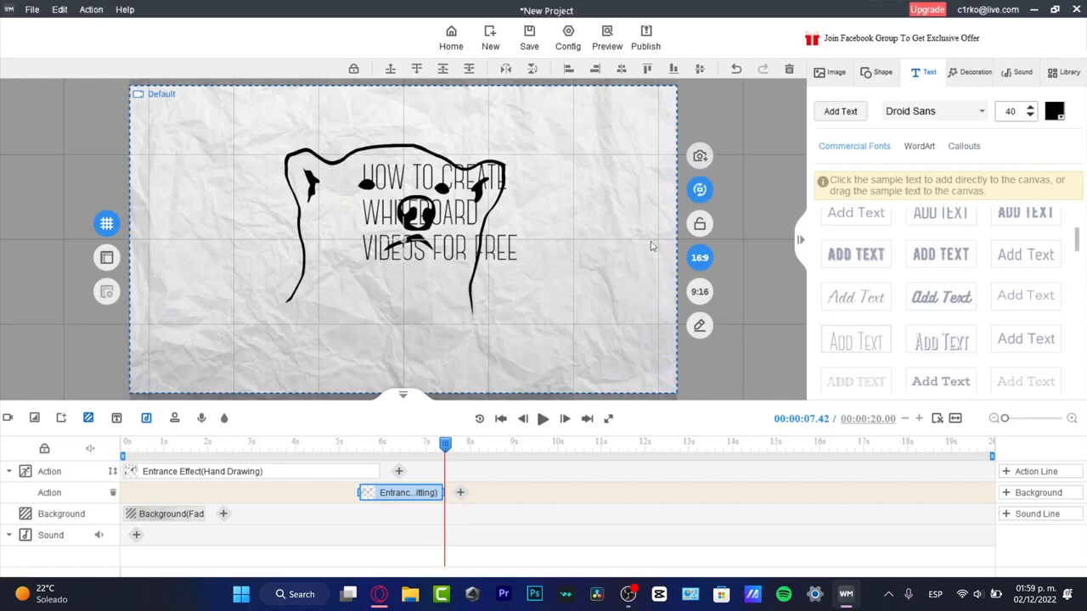
drag(511, 259, 635, 312)
drag(553, 263, 575, 269)
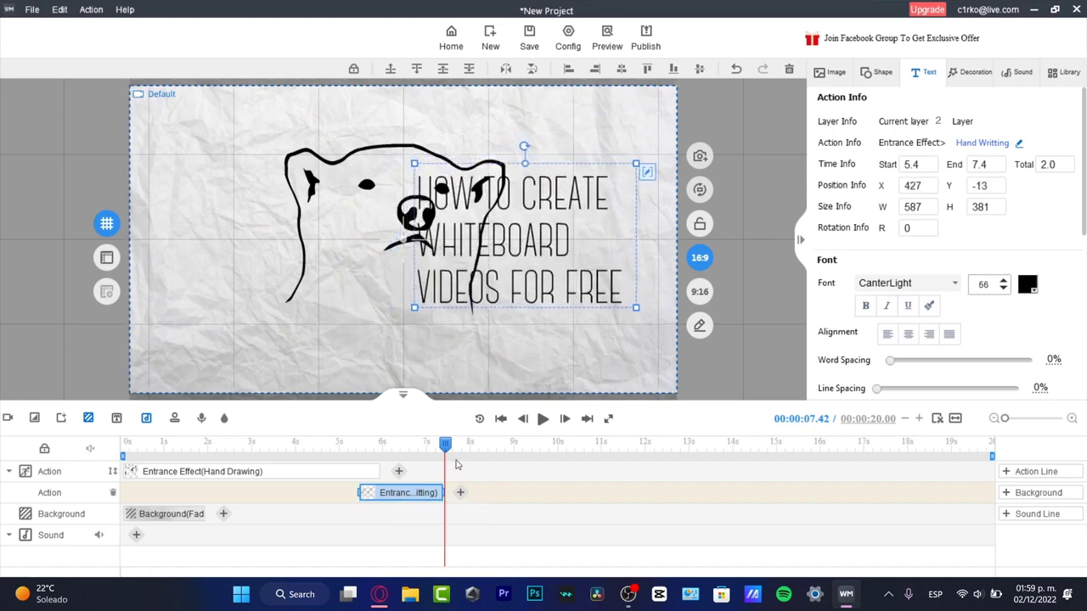
Add a Swipe emphasis effect after the polar bear's entrance effect, shifting the bear to about X -419, Y -34
drag(447, 451, 343, 464)
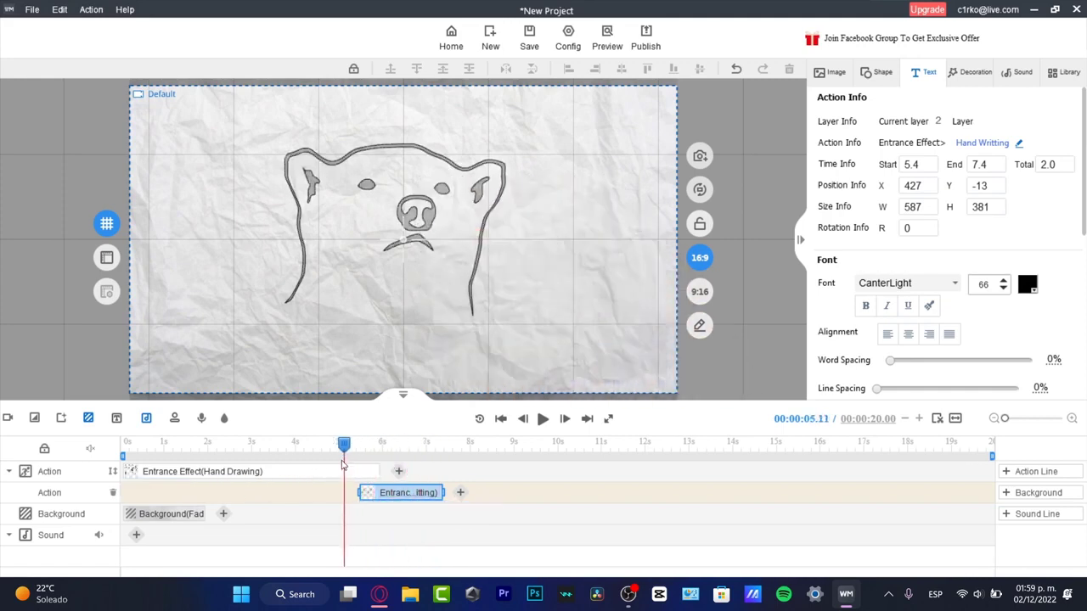
drag(343, 446, 380, 465)
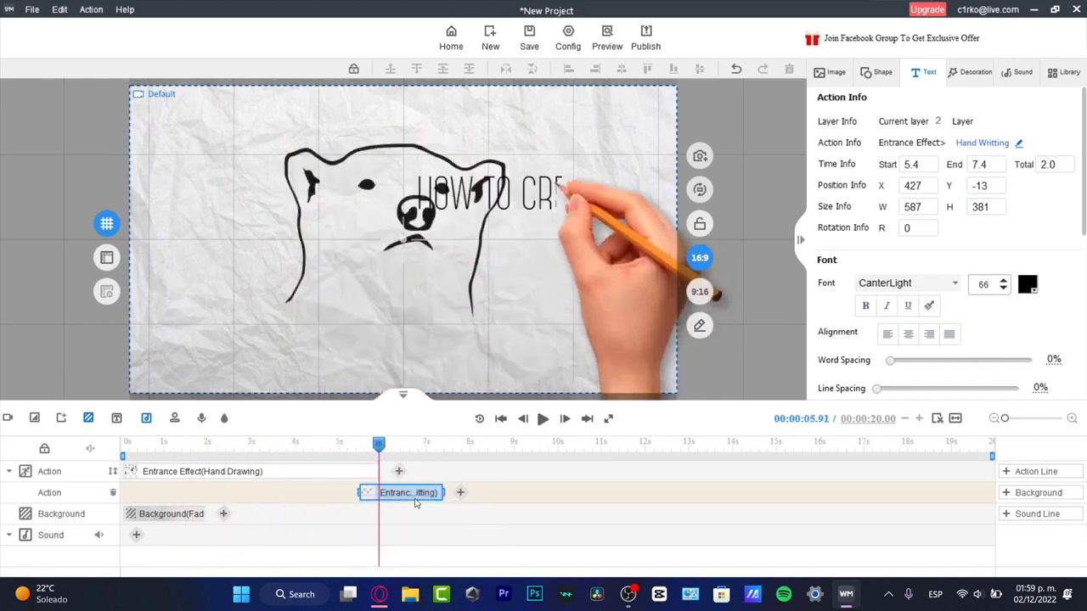
click(318, 474)
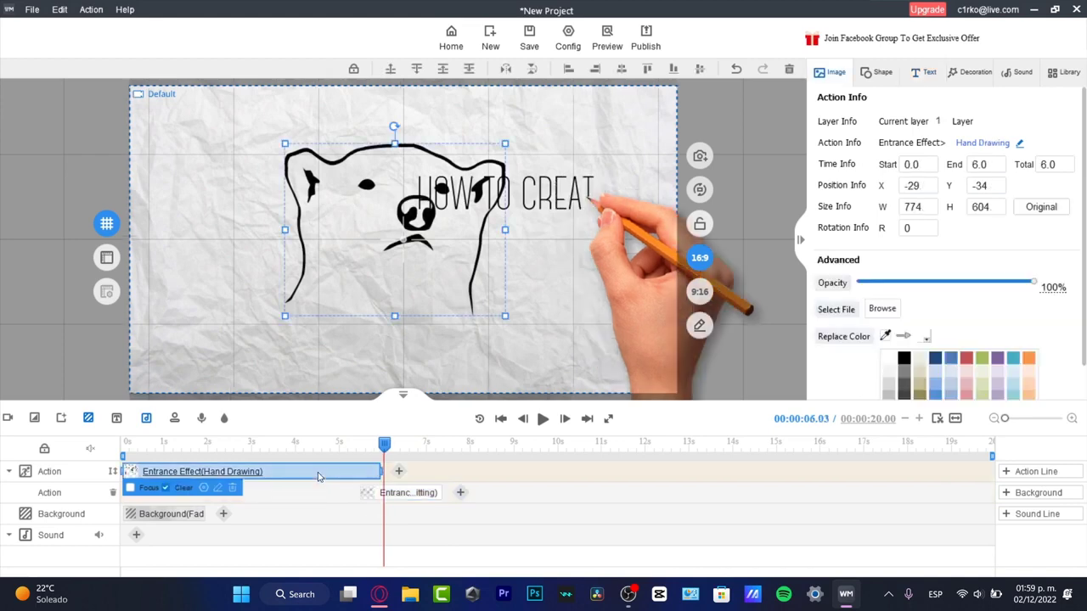
right_click(312, 474)
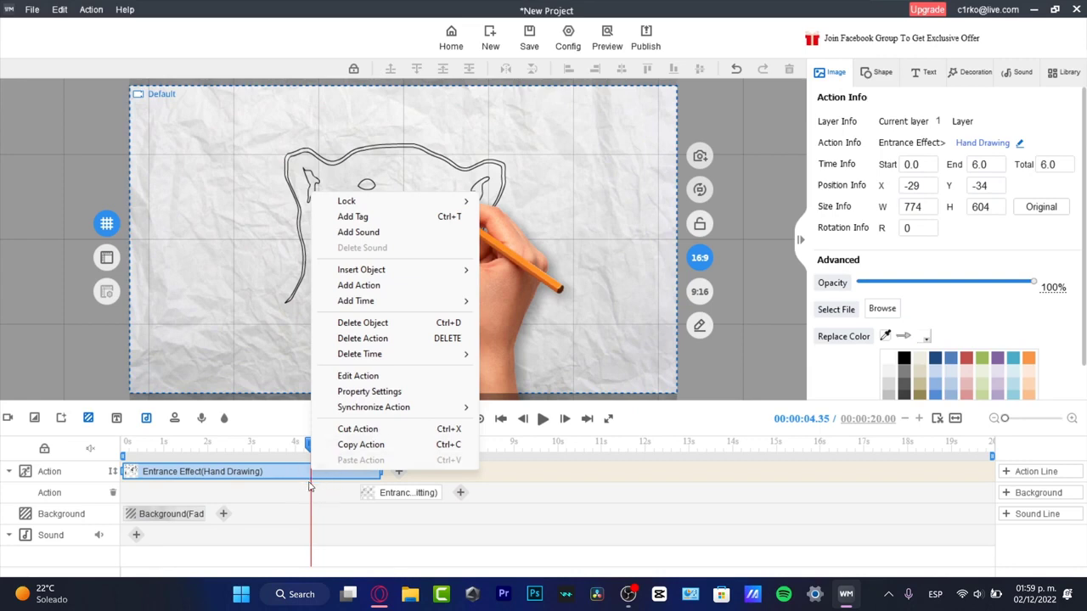
click(373, 288)
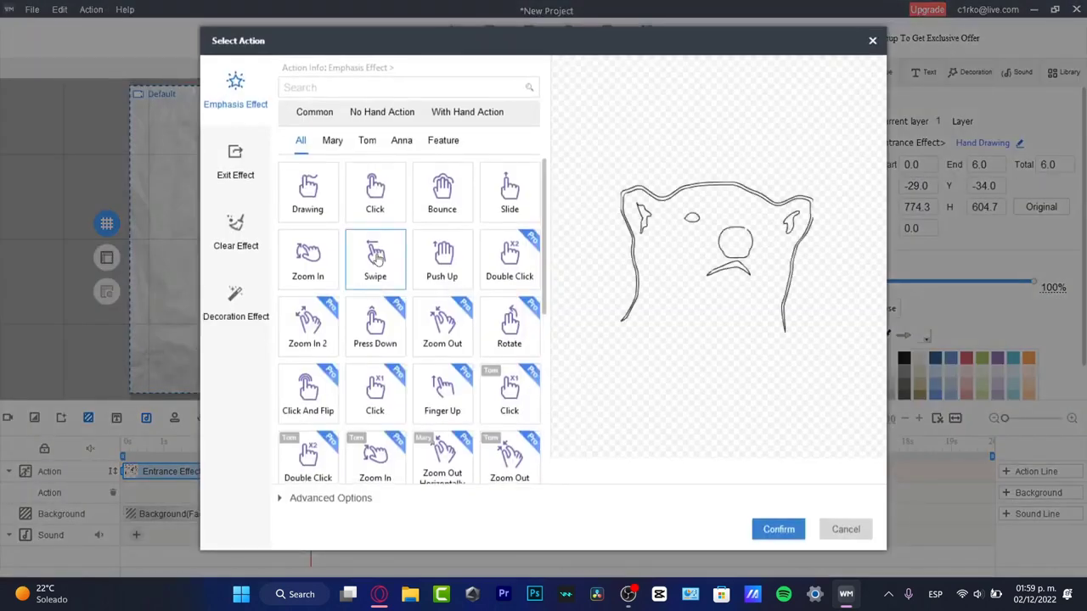
click(384, 258)
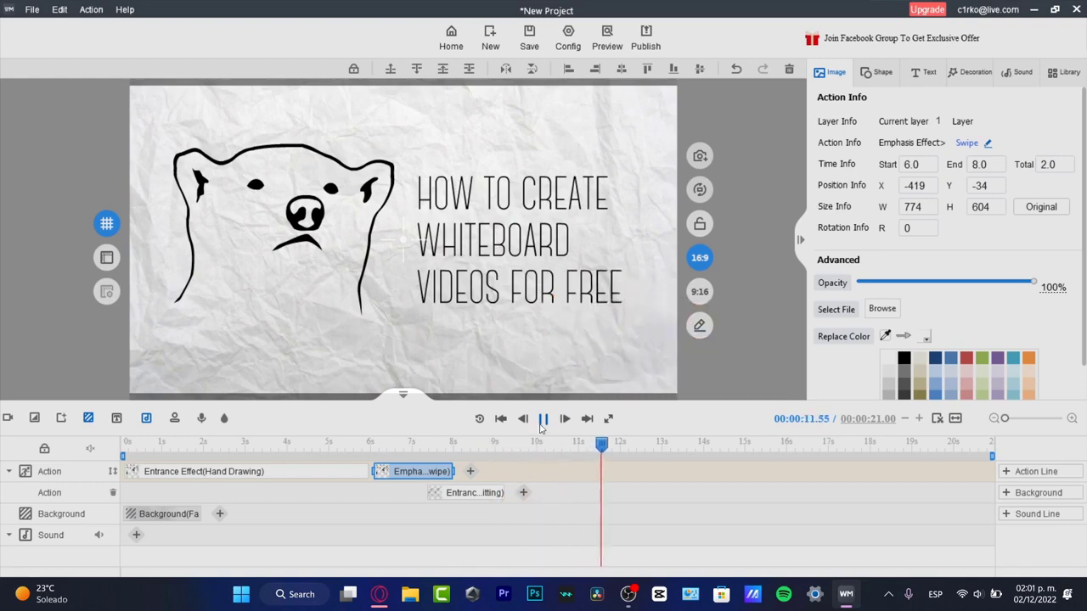
Move the playhead to about 10.2 seconds and pull the timeline's end marker back to it
click(533, 450)
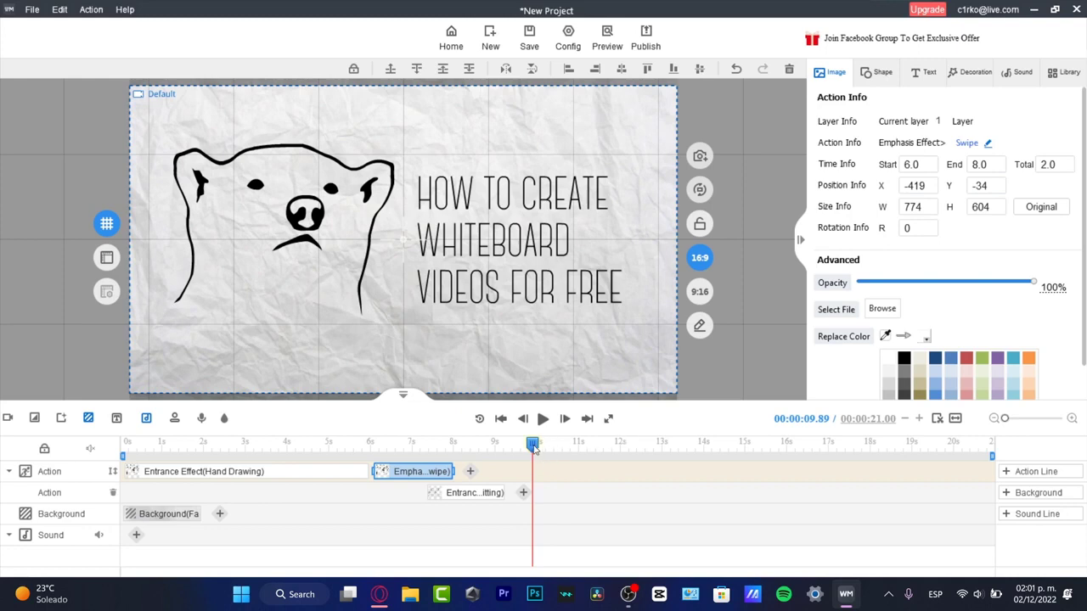
mouse_move(532, 450)
mouse_down()
mouse_move(474, 446)
mouse_move(544, 446)
mouse_up()
click(554, 497)
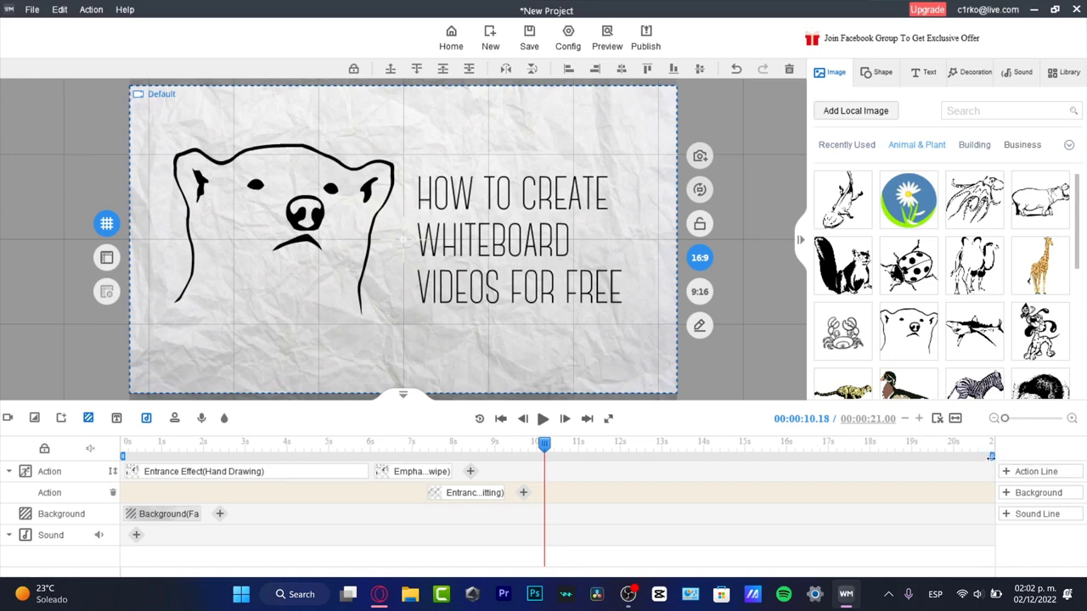
drag(989, 458, 543, 558)
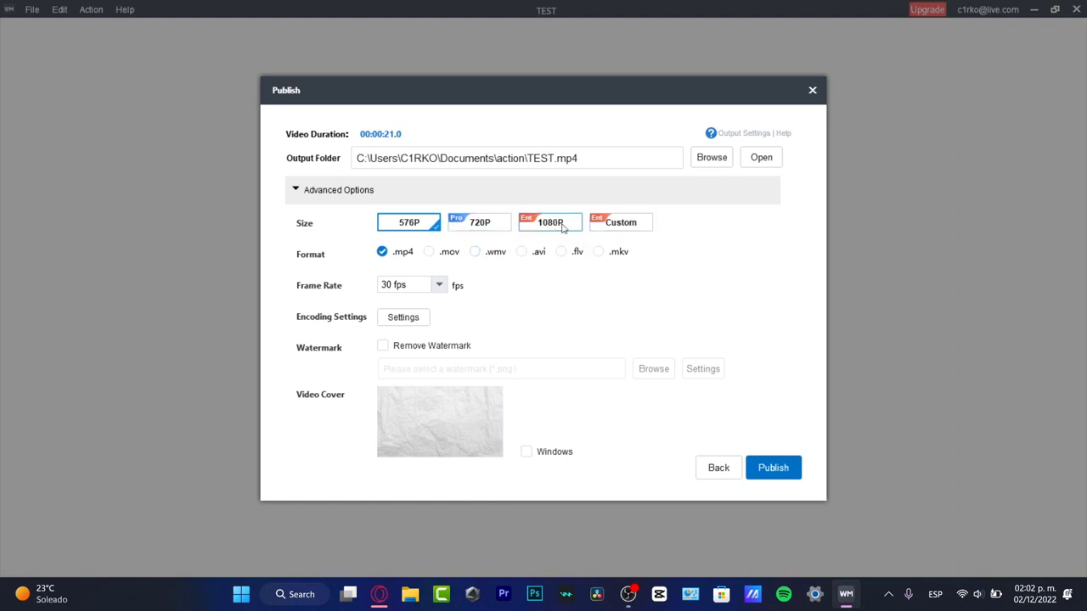
Try the .mov output format, restore .mp4, look at the frame rate choices and close the store page
click(430, 252)
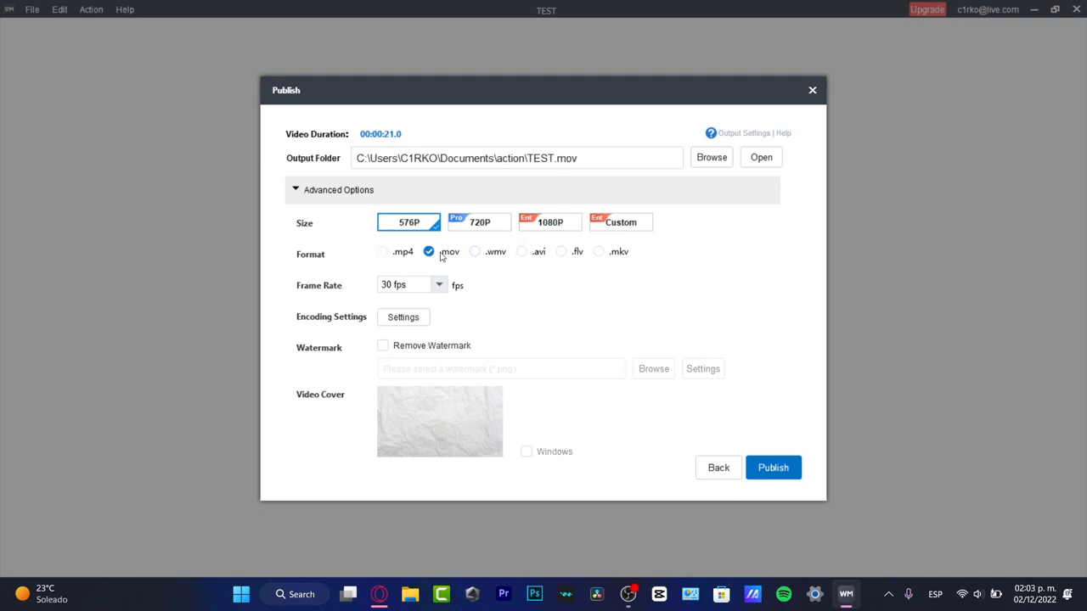
click(404, 253)
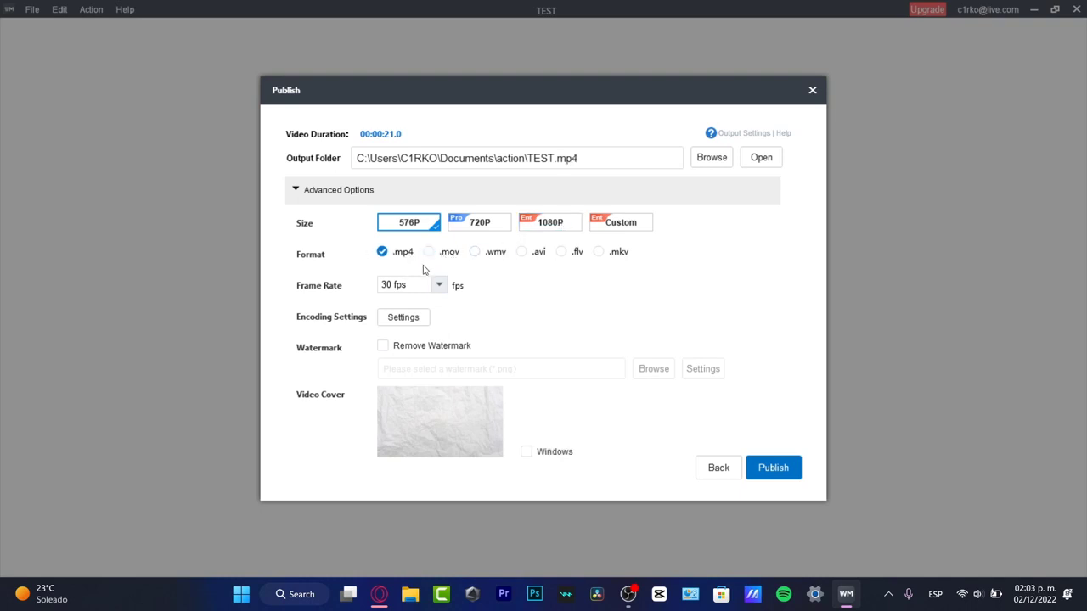
click(441, 286)
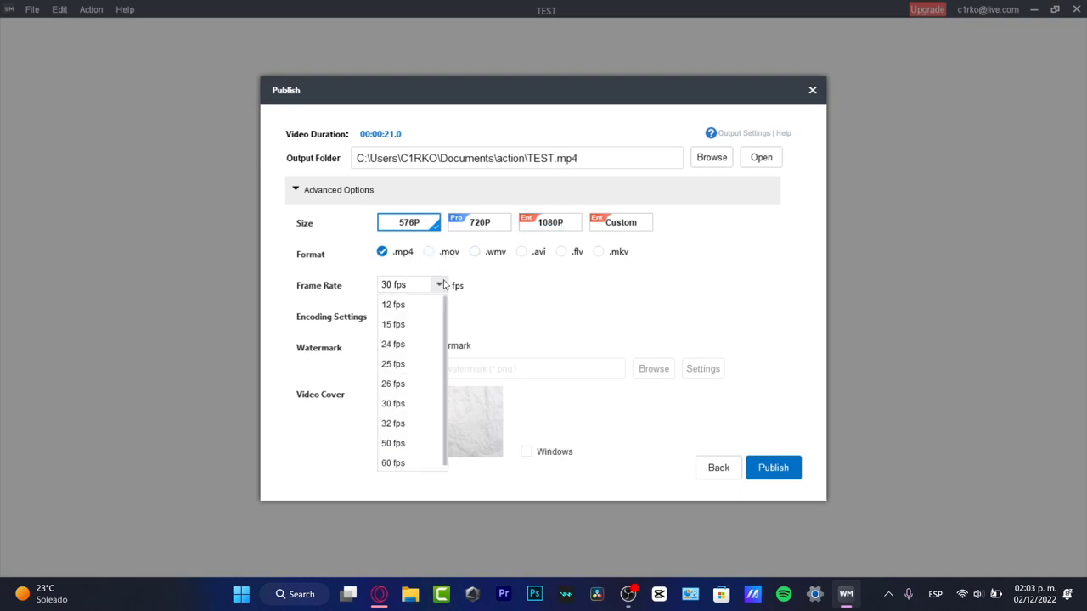
click(438, 285)
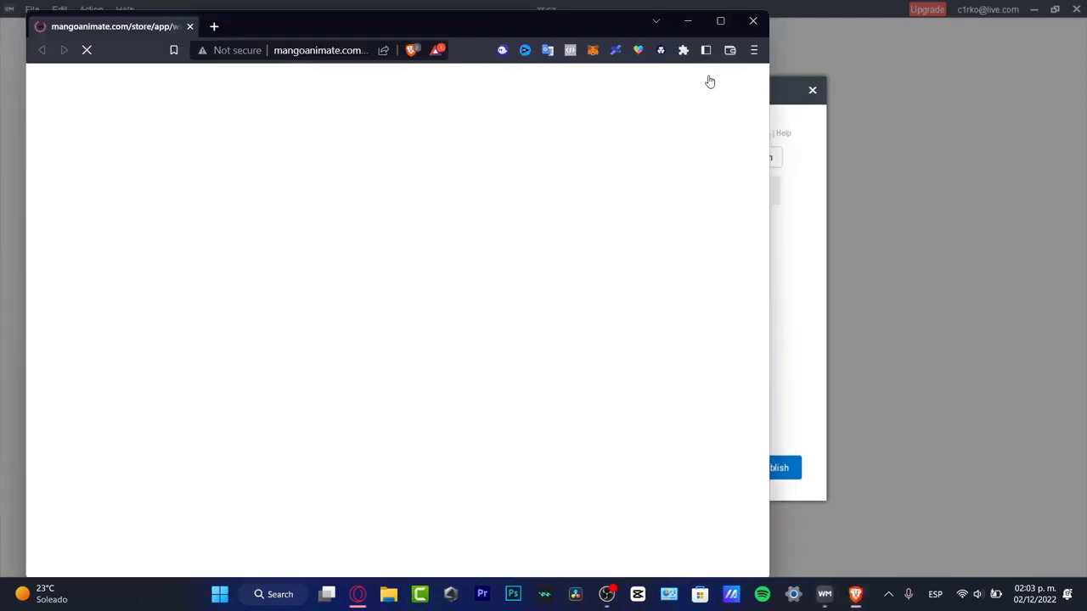
click(753, 20)
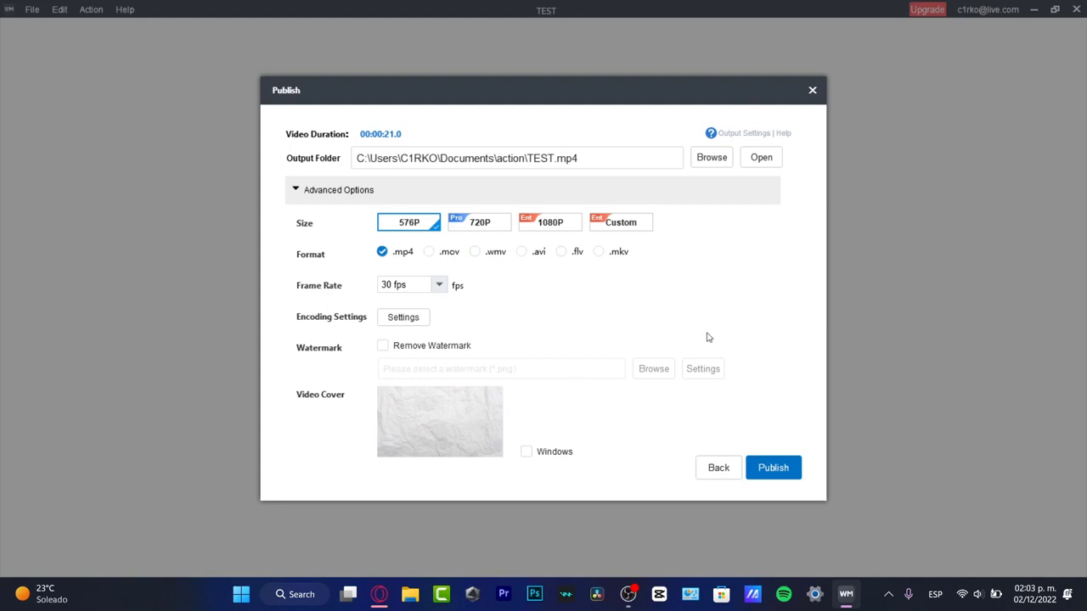
Publish the project as TEST.mp4 at 576P and 30 fps, and open the published video
click(772, 468)
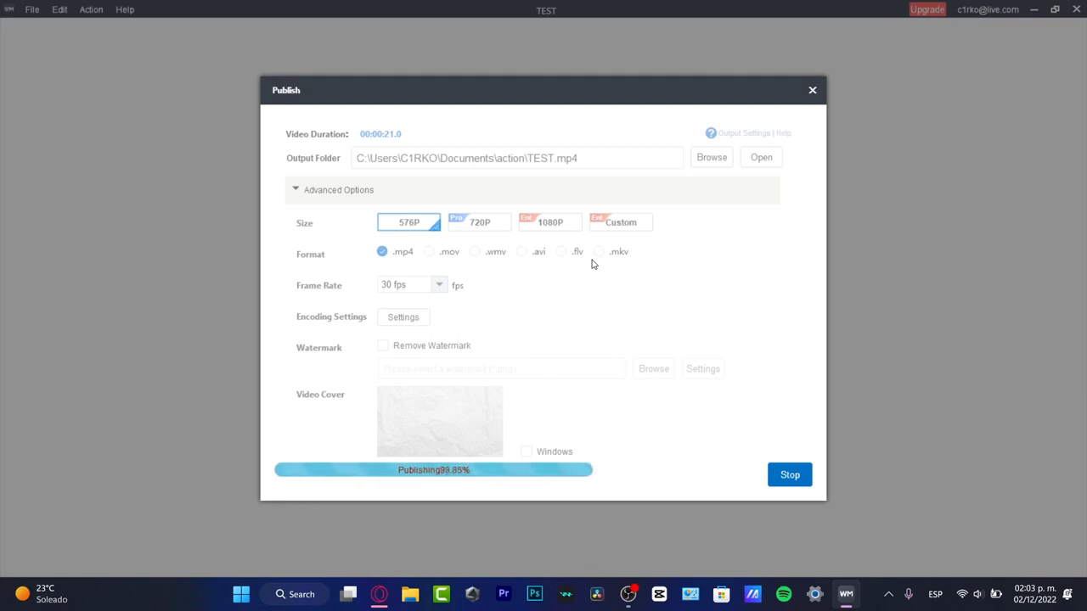
key(Return)
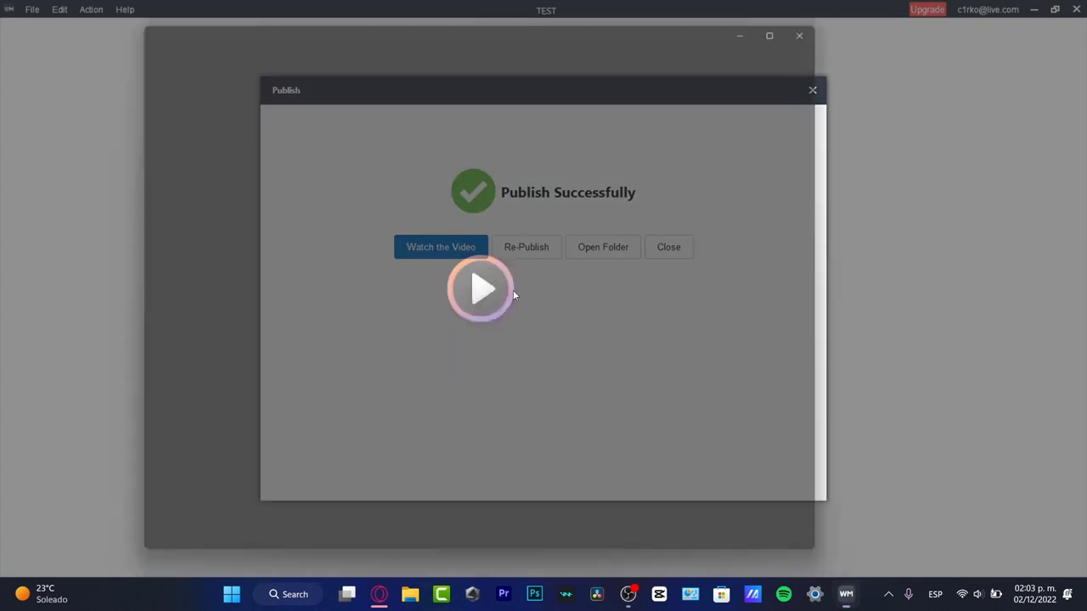